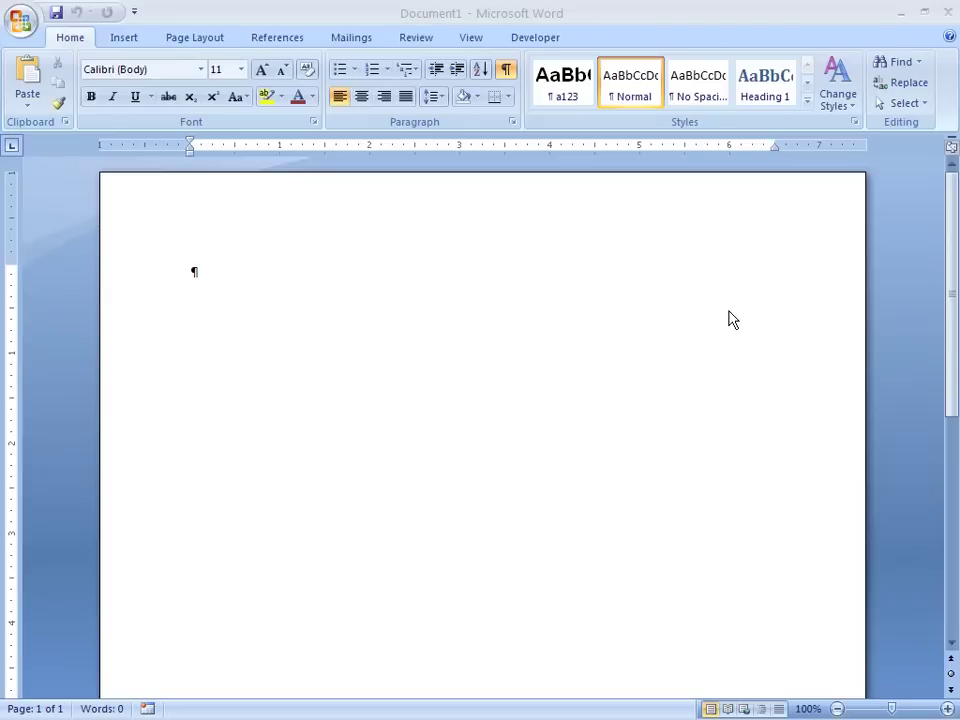
# - Type 'Caf' in the document, zoom in, and open the Symbol list on the Insert ribbon
pyautogui.click(124, 40)
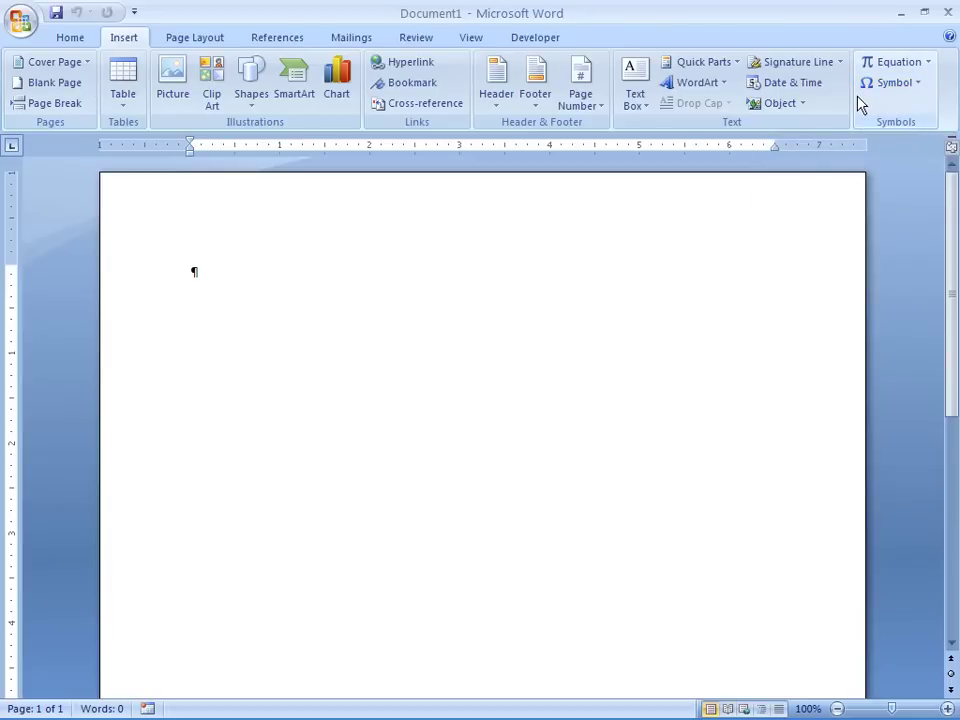
pyautogui.write('Caf')
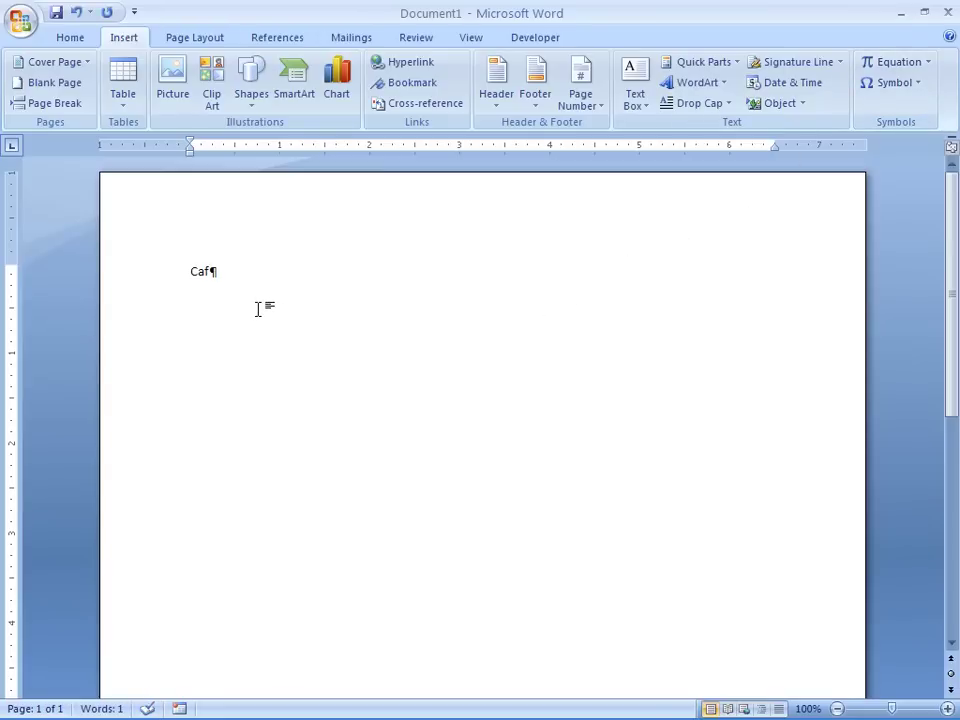
pyautogui.scroll(4, 257, 309)
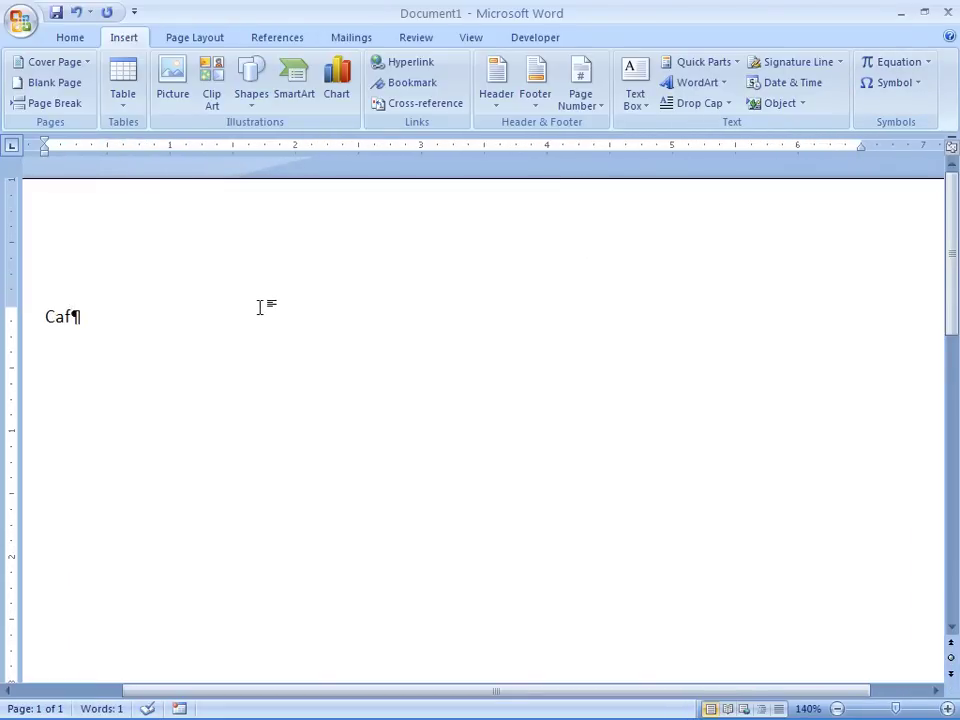
pyautogui.scroll(4, 258, 307)
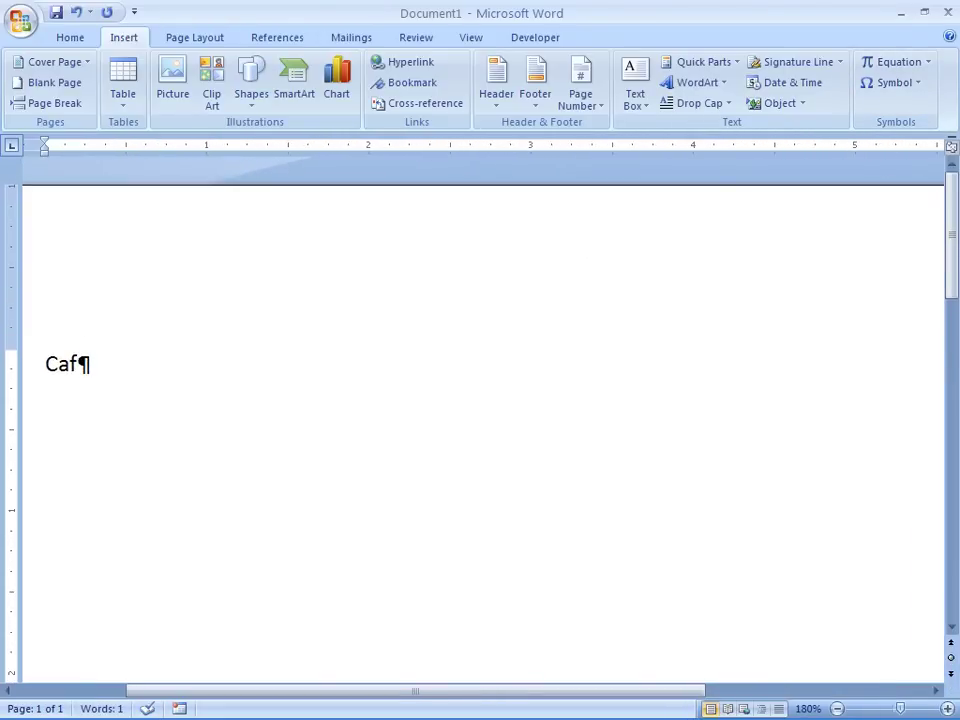
pyautogui.click(890, 85)
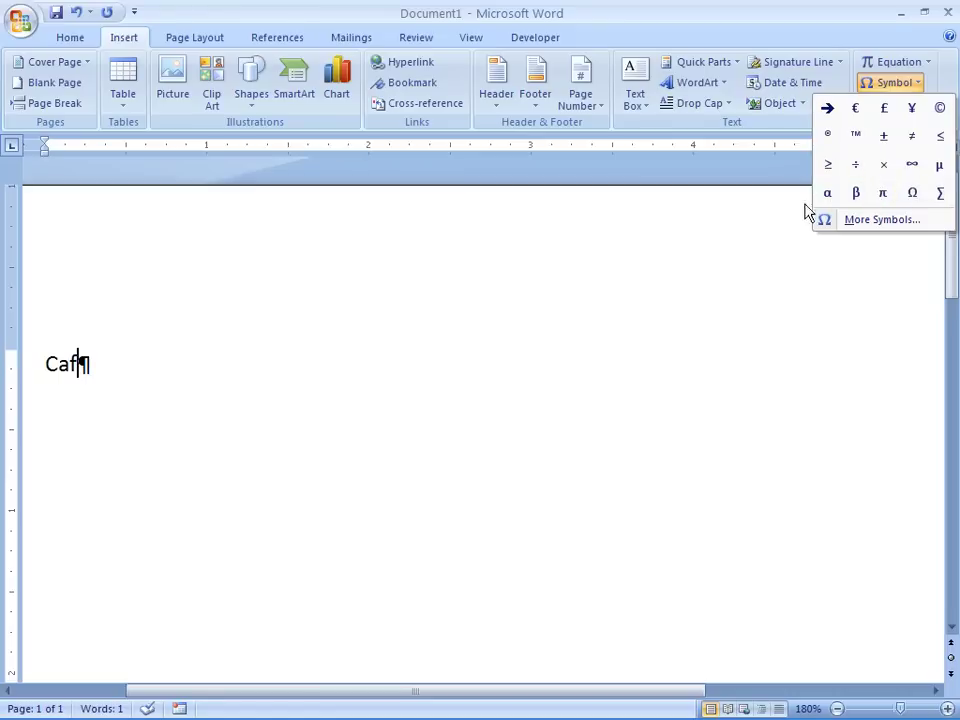
# - In More Symbols, set the font to Calibri and the subset to Latin-1 Supplement
pyautogui.click(880, 220)
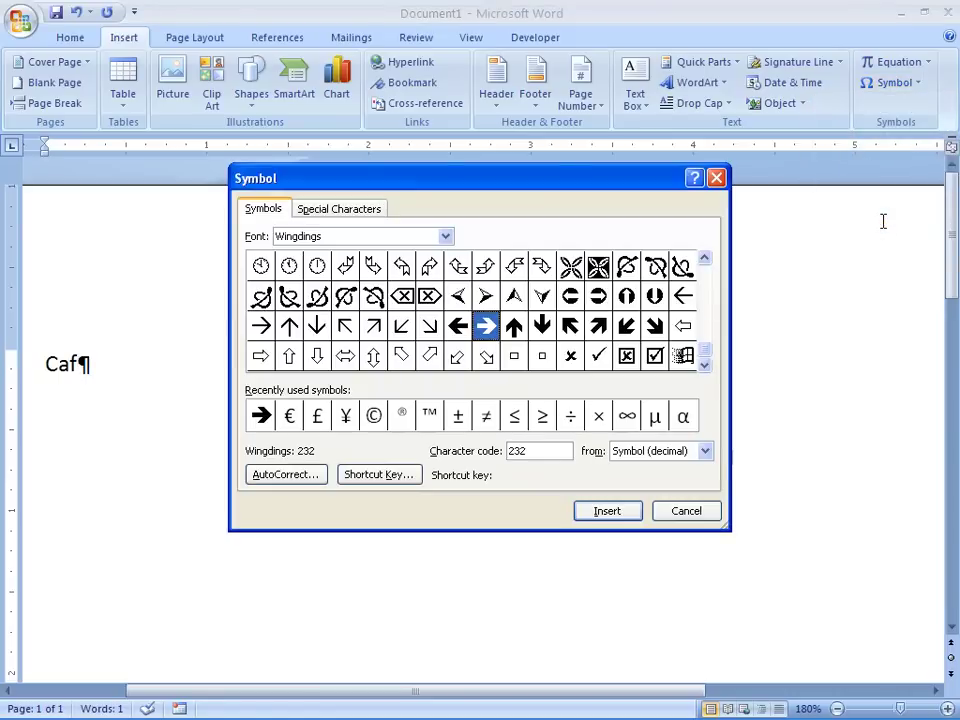
pyautogui.click(446, 238)
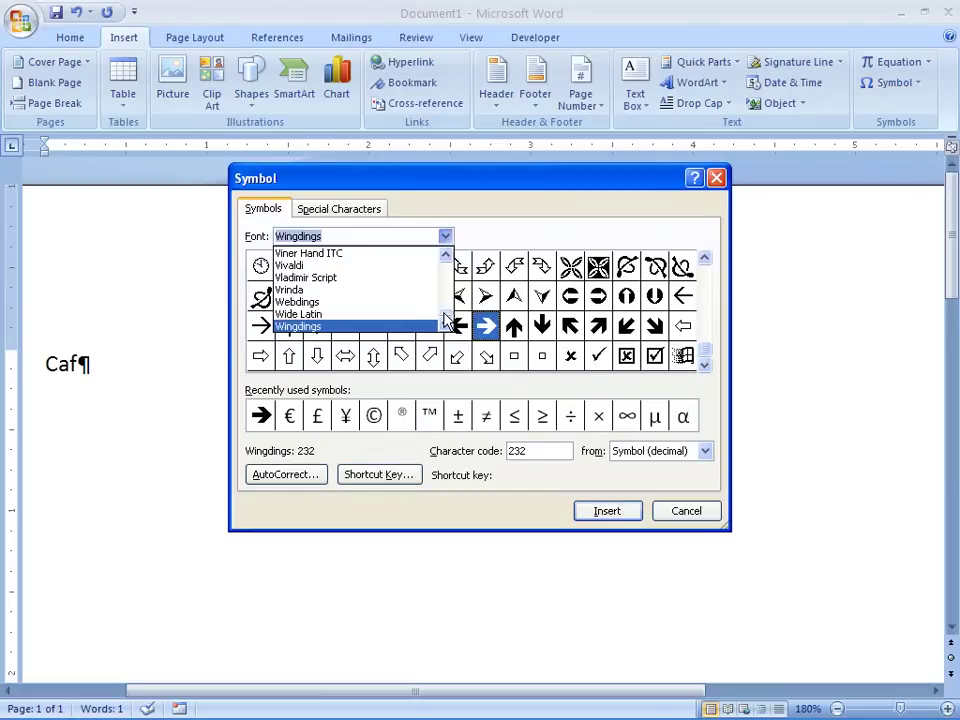
pyautogui.moveTo(447, 318); pyautogui.dragTo(448, 281)
pyautogui.click(300, 255)
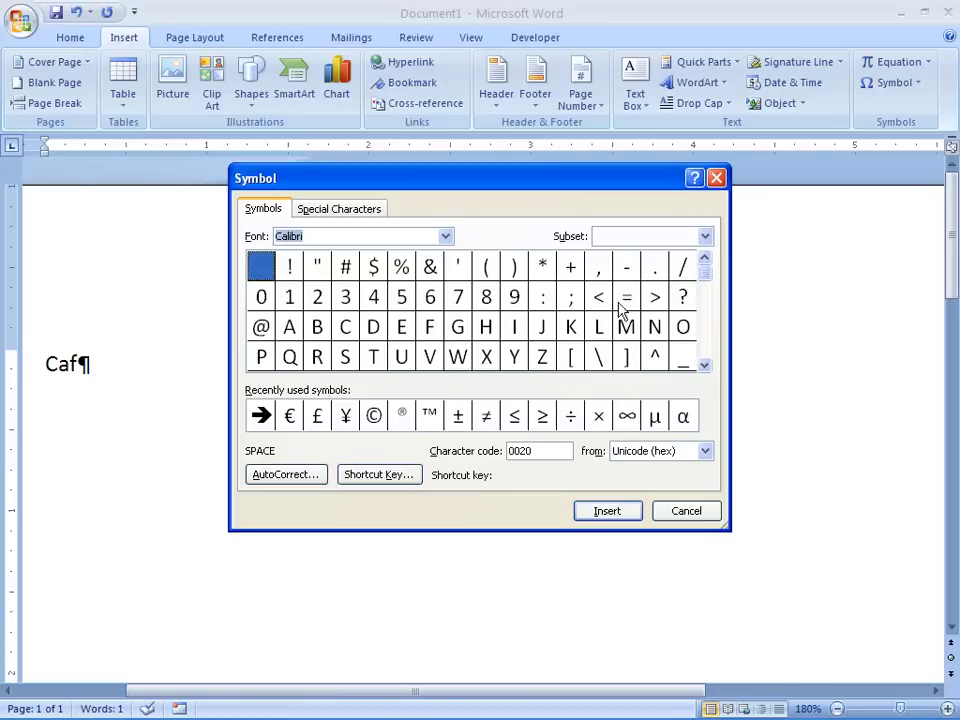
pyautogui.click(705, 237)
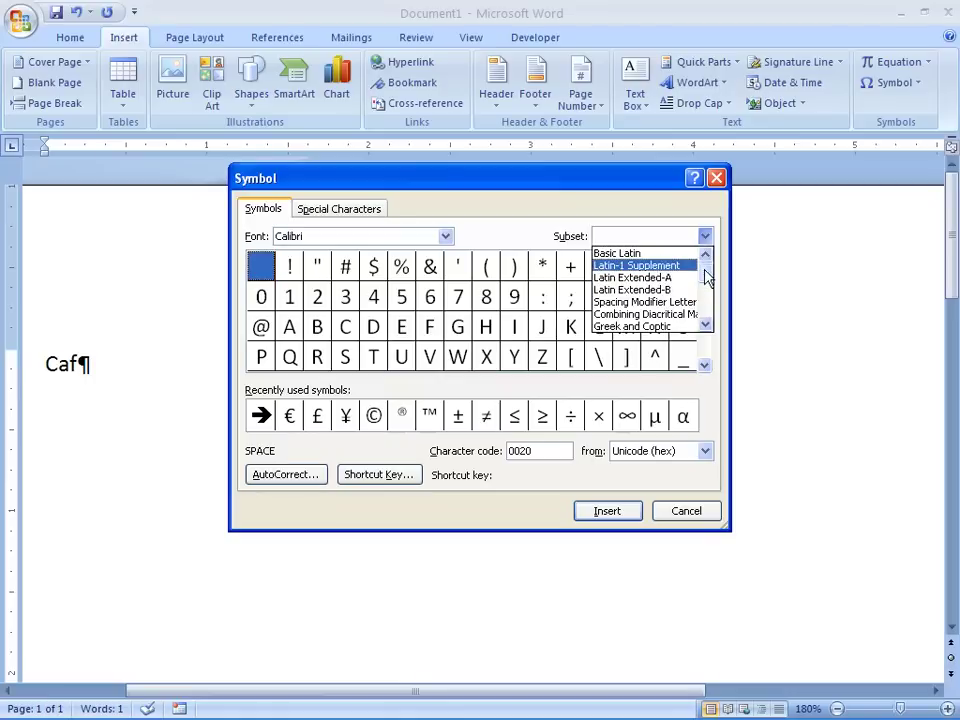
pyautogui.click(708, 325)
pyautogui.click(708, 325)
pyautogui.click(708, 325)
pyautogui.click(708, 325)
pyautogui.click(708, 325)
pyautogui.click(708, 325)
pyautogui.scroll(2, 707, 275)
pyautogui.click(635, 253)
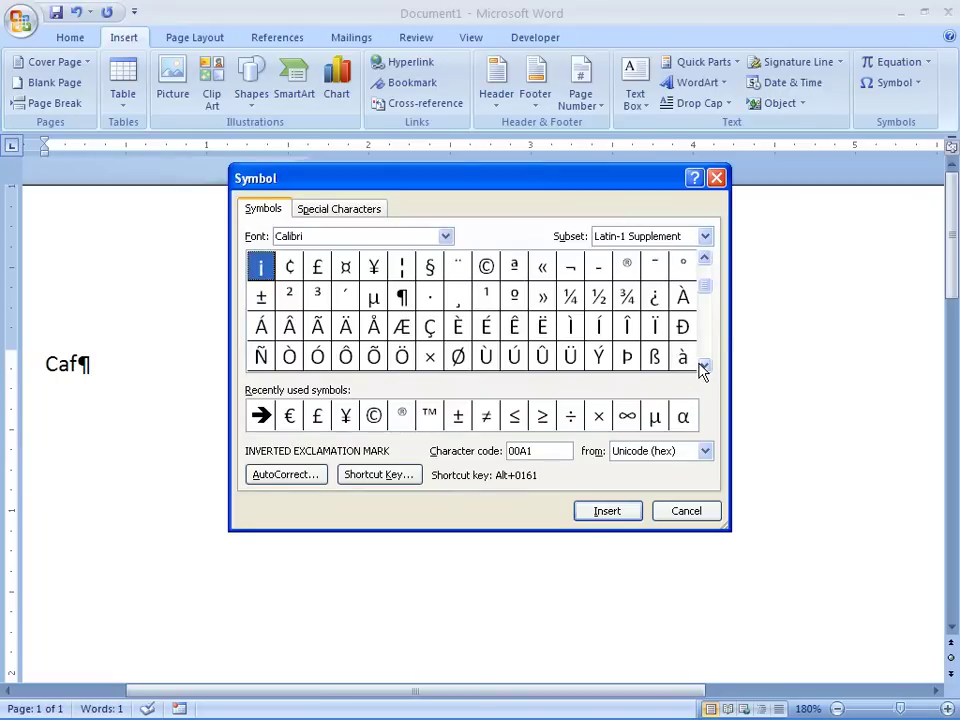
# - Select the small e with acute accent and insert it so the word reads Café
pyautogui.click(703, 366)
pyautogui.click(703, 366)
pyautogui.click(486, 330)
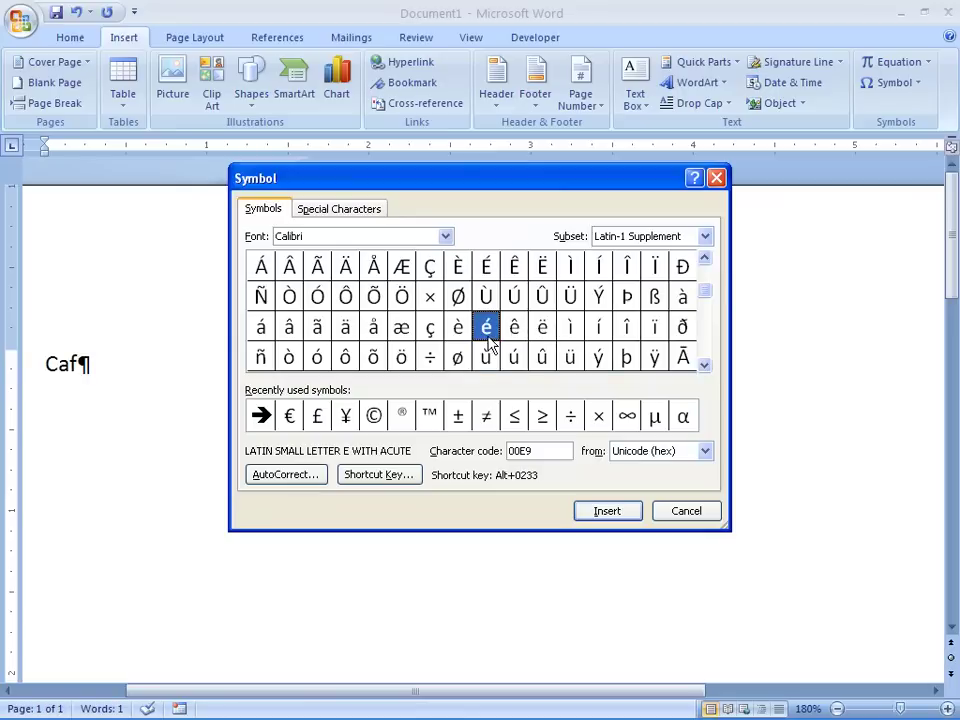
pyautogui.click(607, 511)
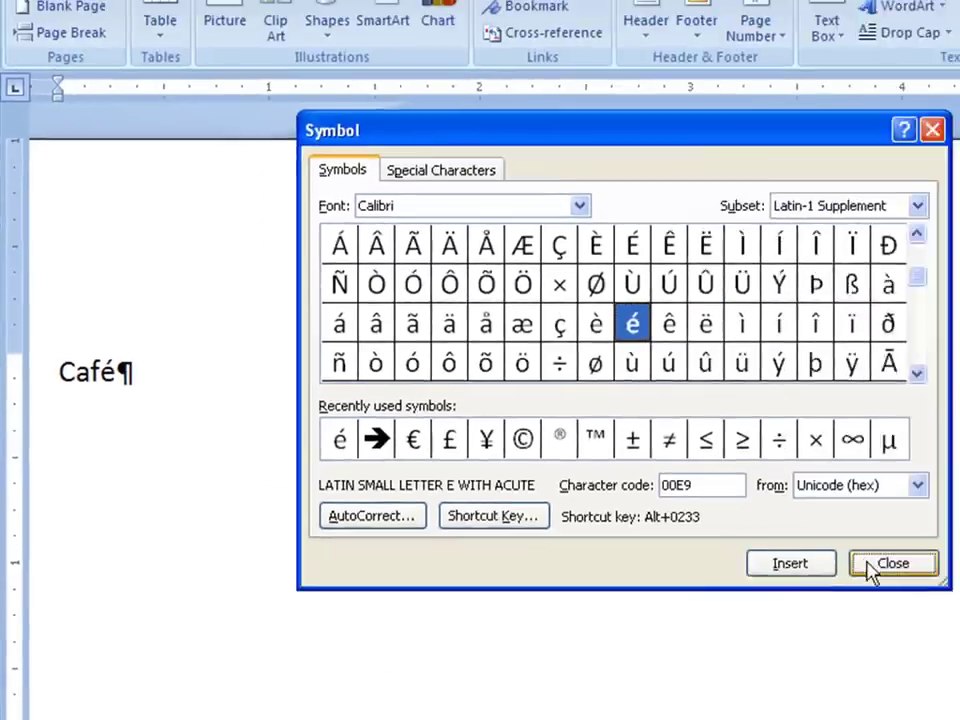
# - Close the Symbol dialog after inserting é
pyautogui.click(872, 570)
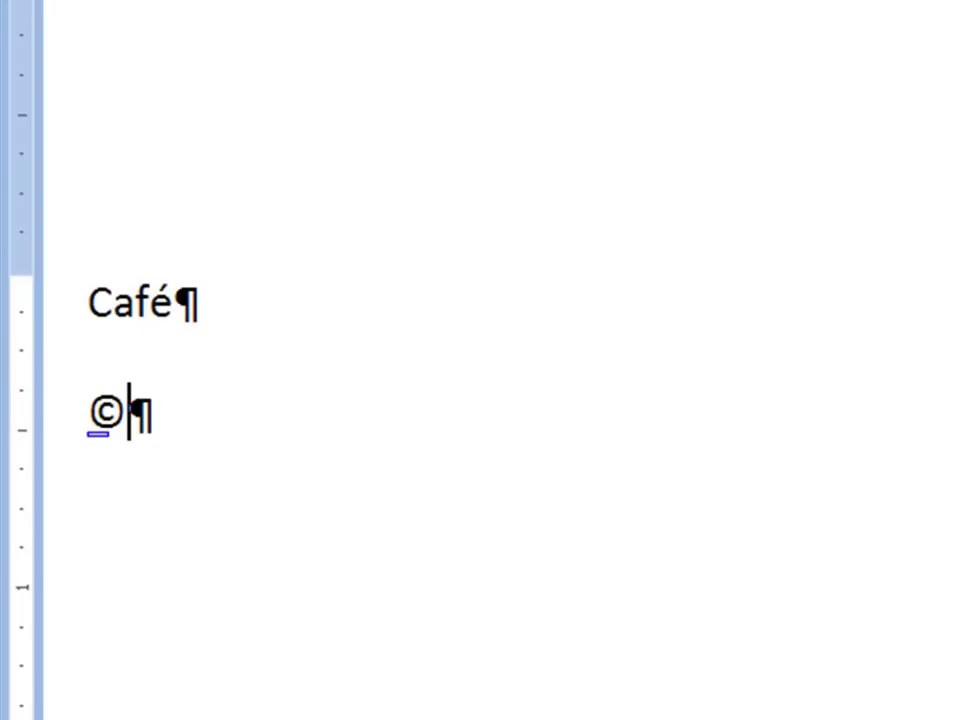
# - Hide formatting marks and type (tm) (r) after © for the ™ and ® symbols
pyautogui.hotkey('ctrl', 'shift', '8')
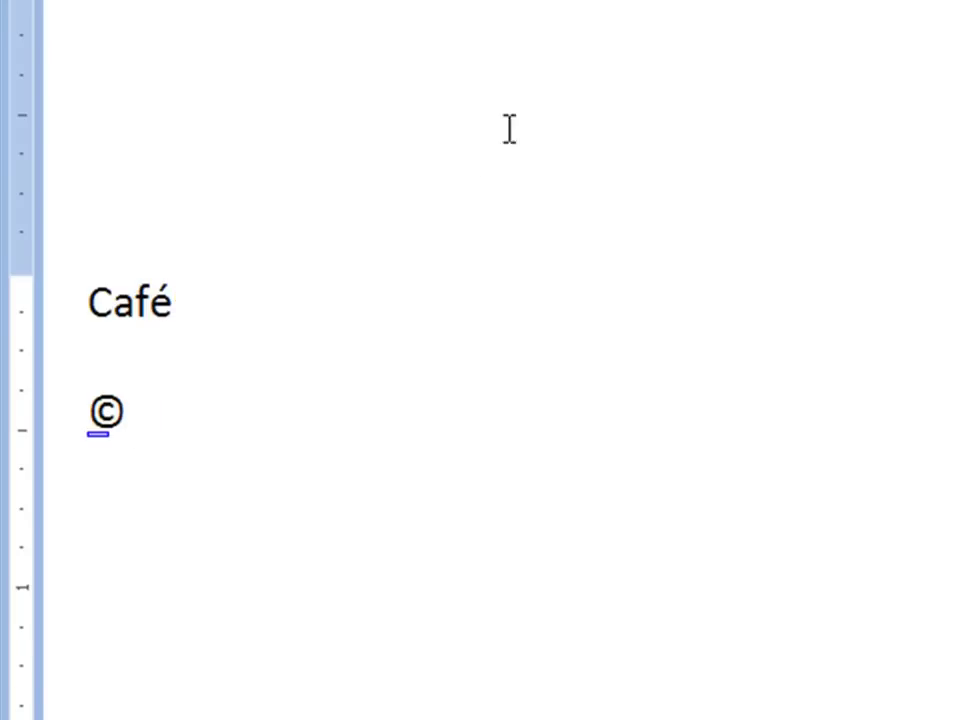
pyautogui.scroll(-1, 454, 156)
pyautogui.keyDown('ctrl'); pyautogui.scroll(1, 502, 68); pyautogui.keyUp('ctrl')
pyautogui.keyDown('ctrl'); pyautogui.scroll(2, 502, 68); pyautogui.keyUp('ctrl')
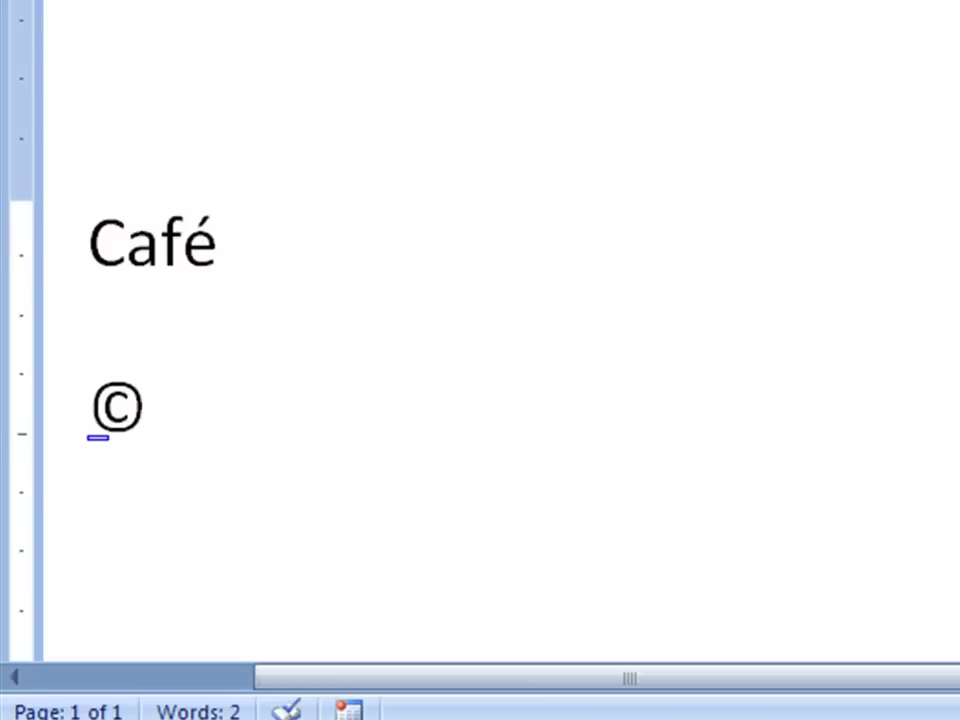
pyautogui.write('(tm')
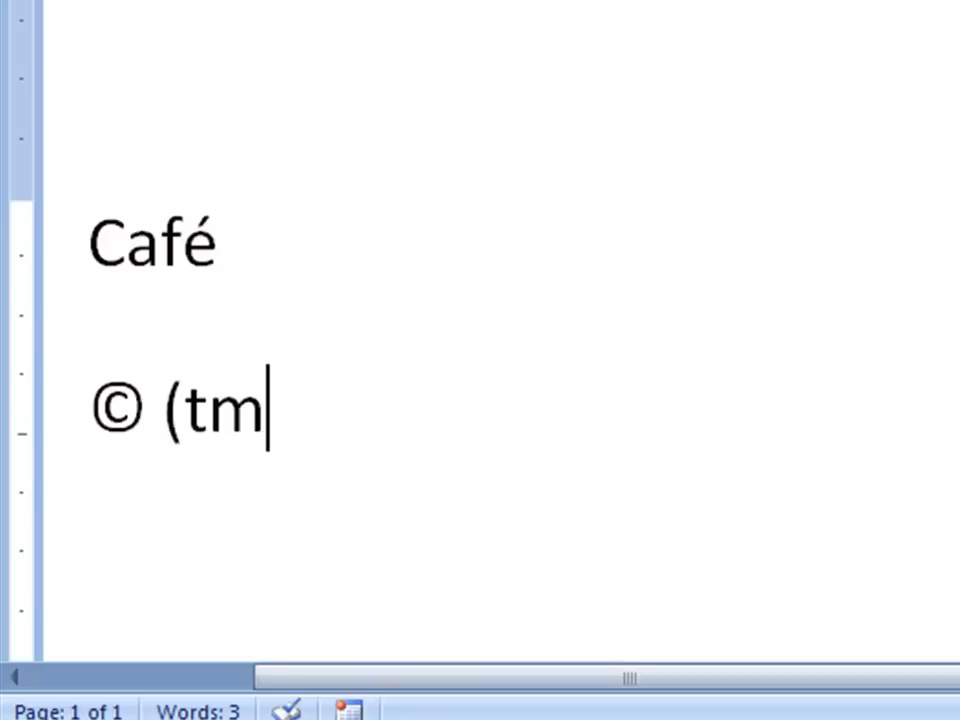
pyautogui.write(')')
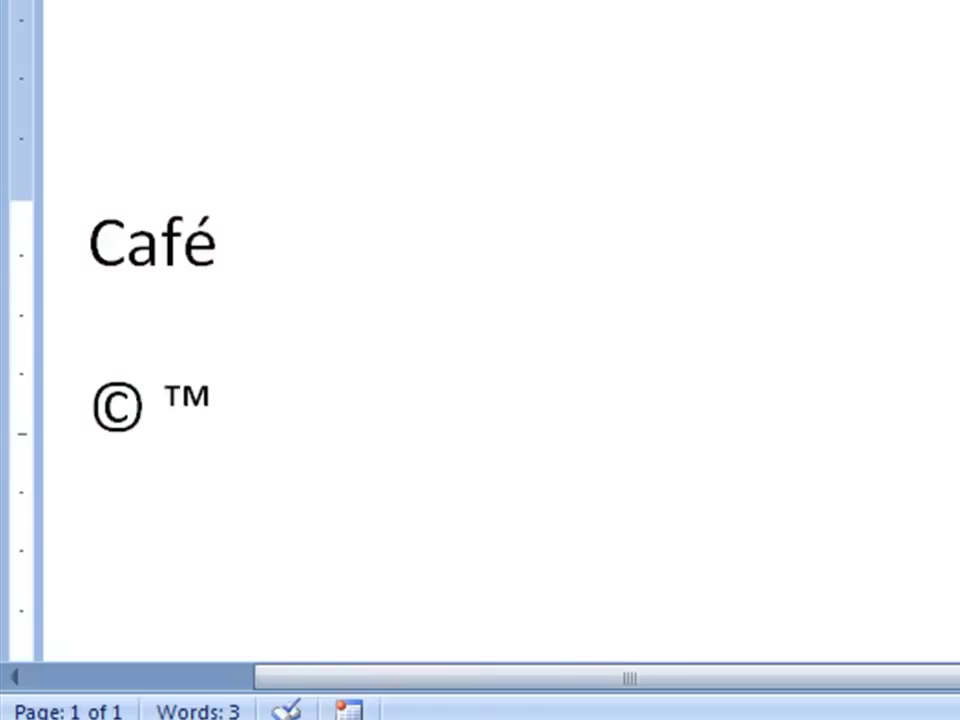
pyautogui.write(' (r')
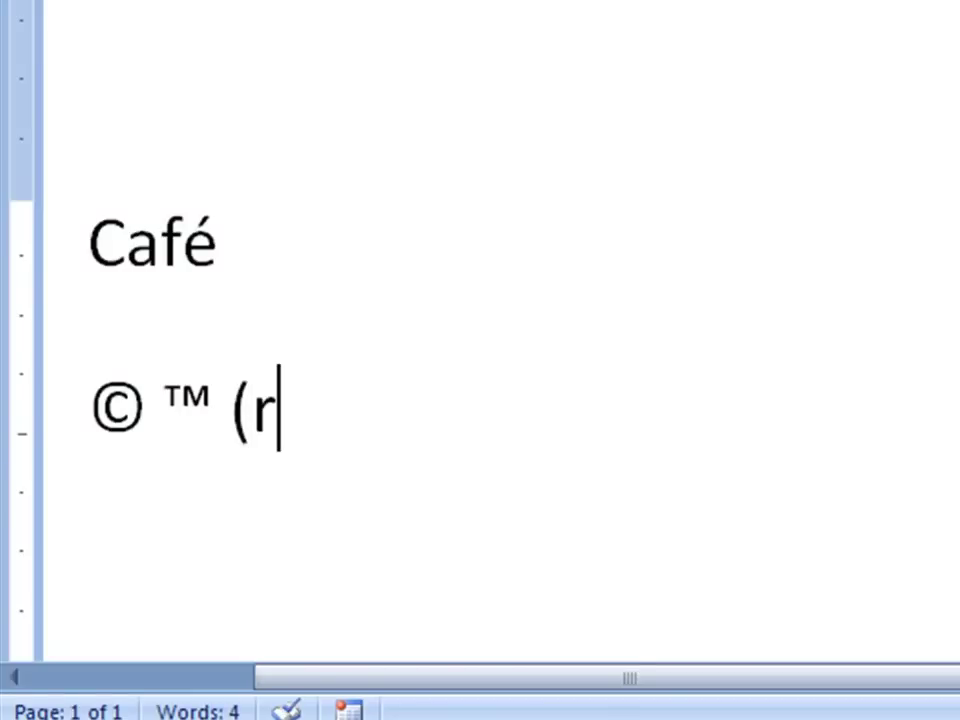
pyautogui.write(')')
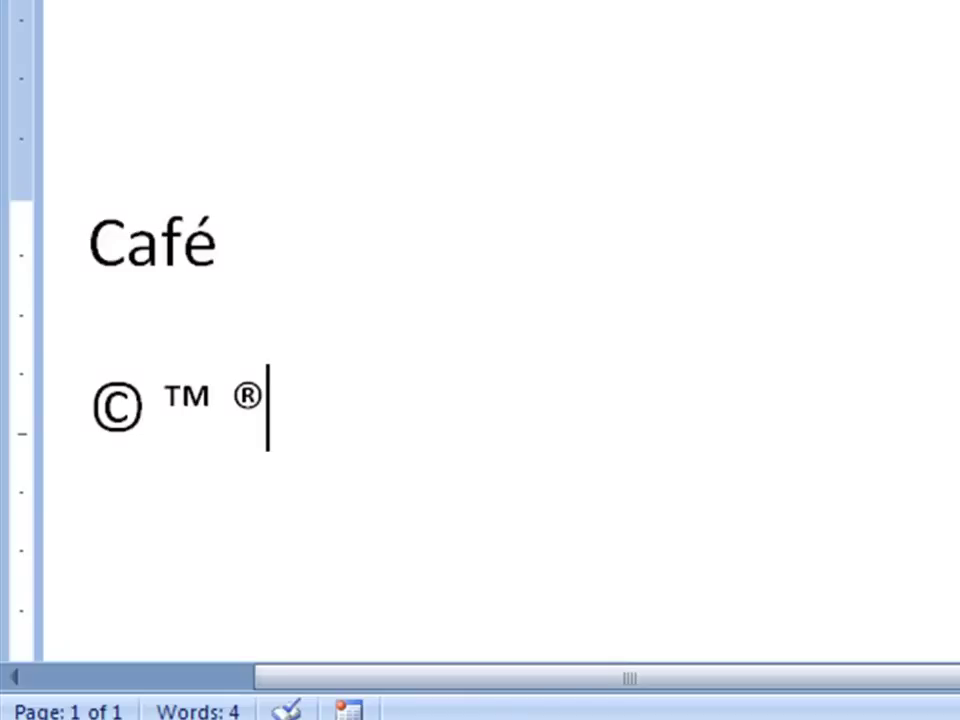
# - Type 'He stopped dead in his tracks--he had forgotten his keys.' so -- becomes an em dash
pyautogui.write('He stopped dead in his trac')
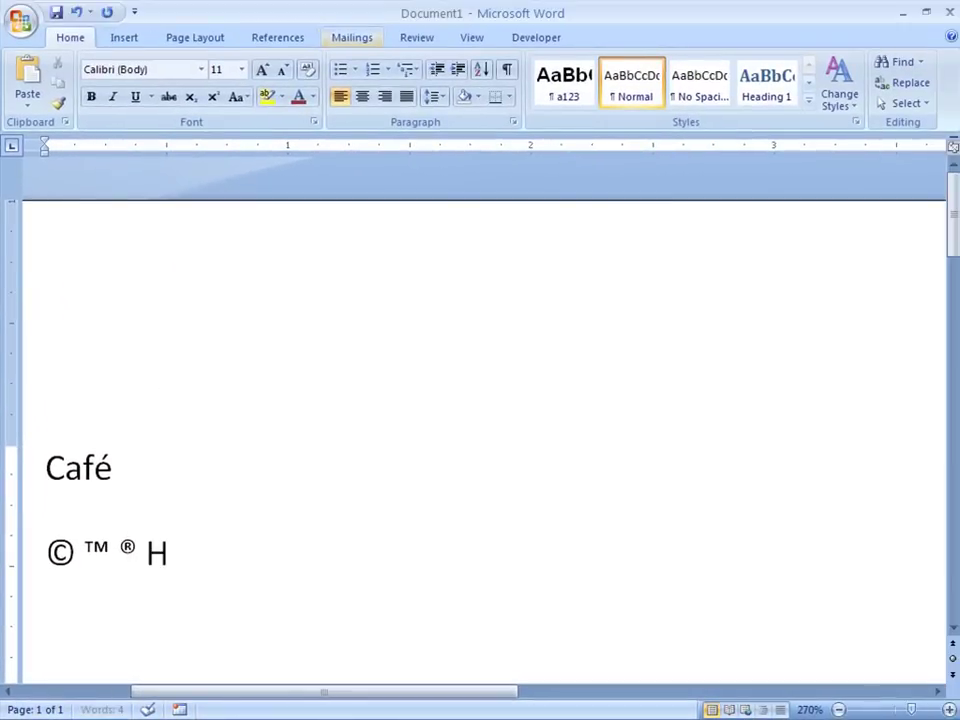
pyautogui.write('ks--')
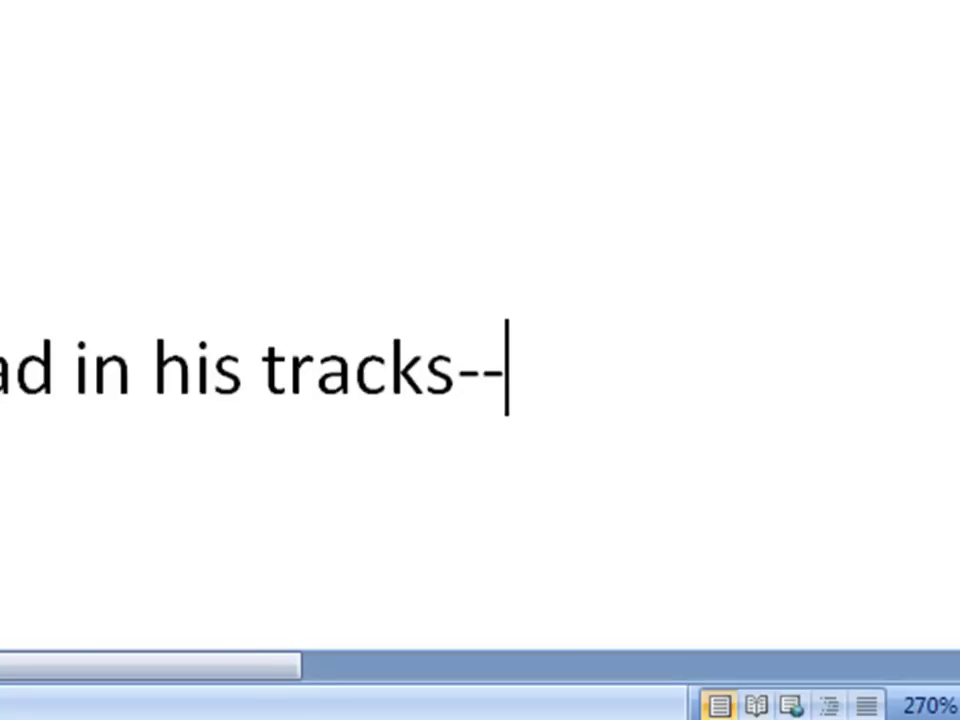
pyautogui.write('he had f')
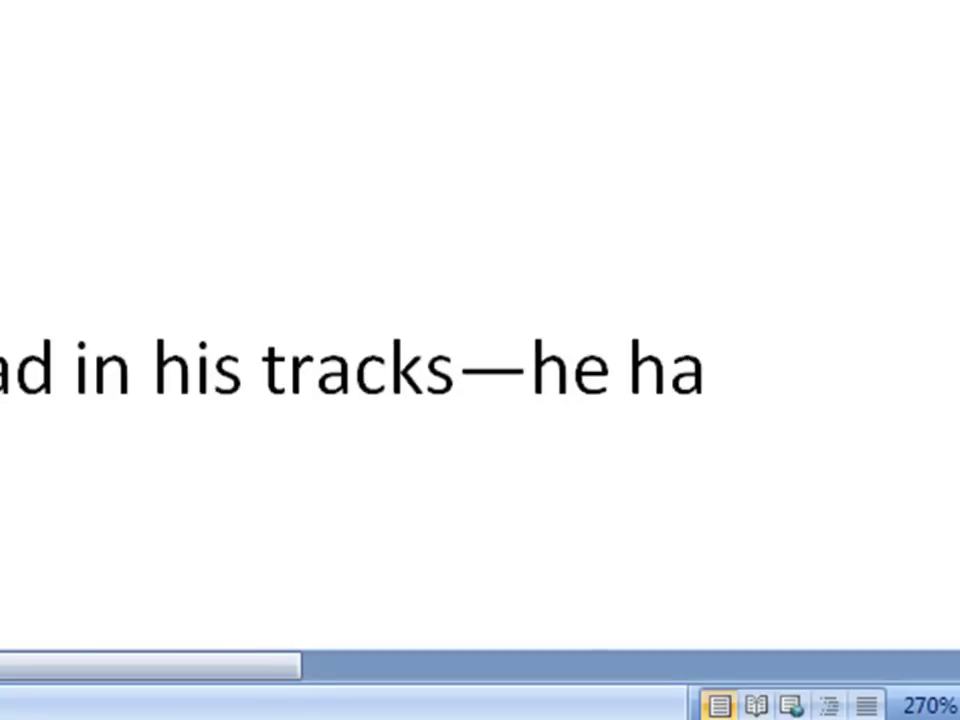
pyautogui.write('orgotten ')
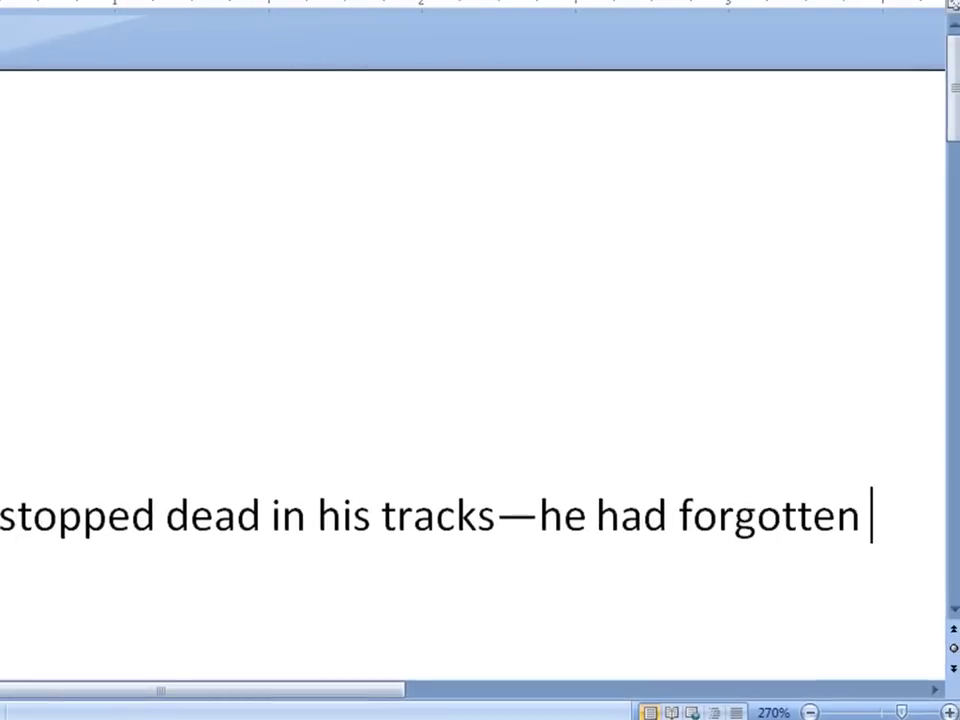
pyautogui.write('his keys')
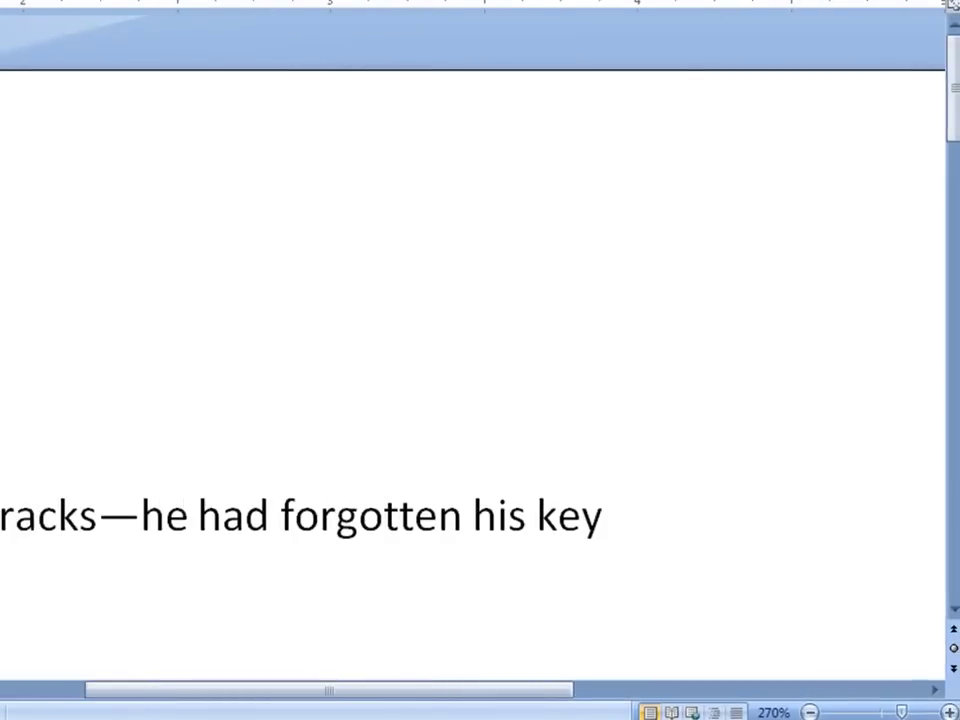
pyautogui.write('.')
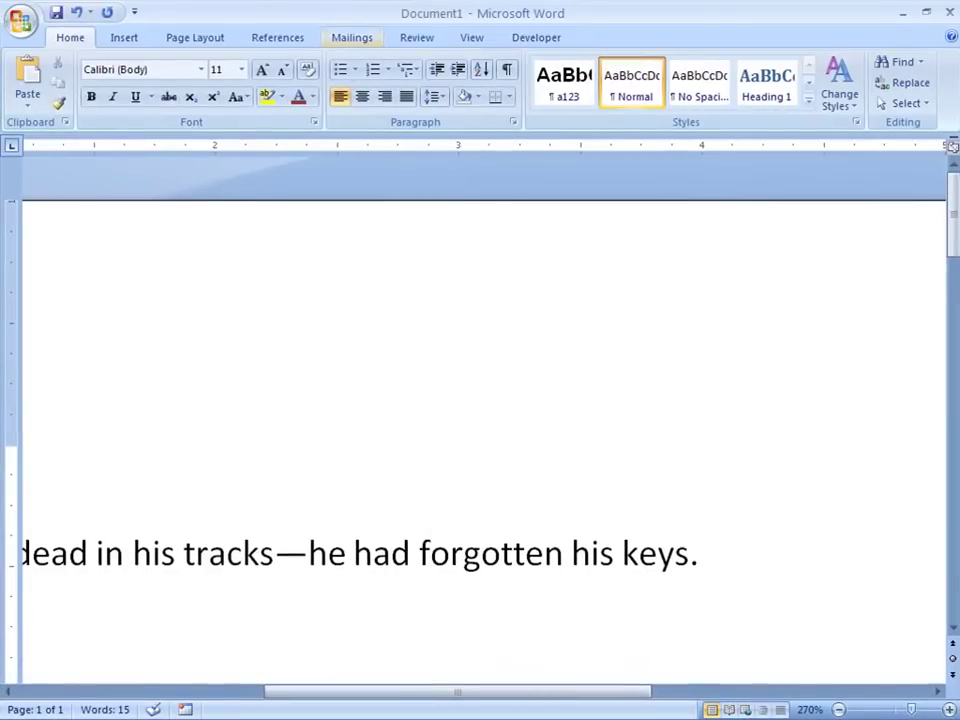
# - On a new line type 'Click Insert --> Symbols <--' for arrows, then add two empty paragraphs
pyautogui.press('Return')
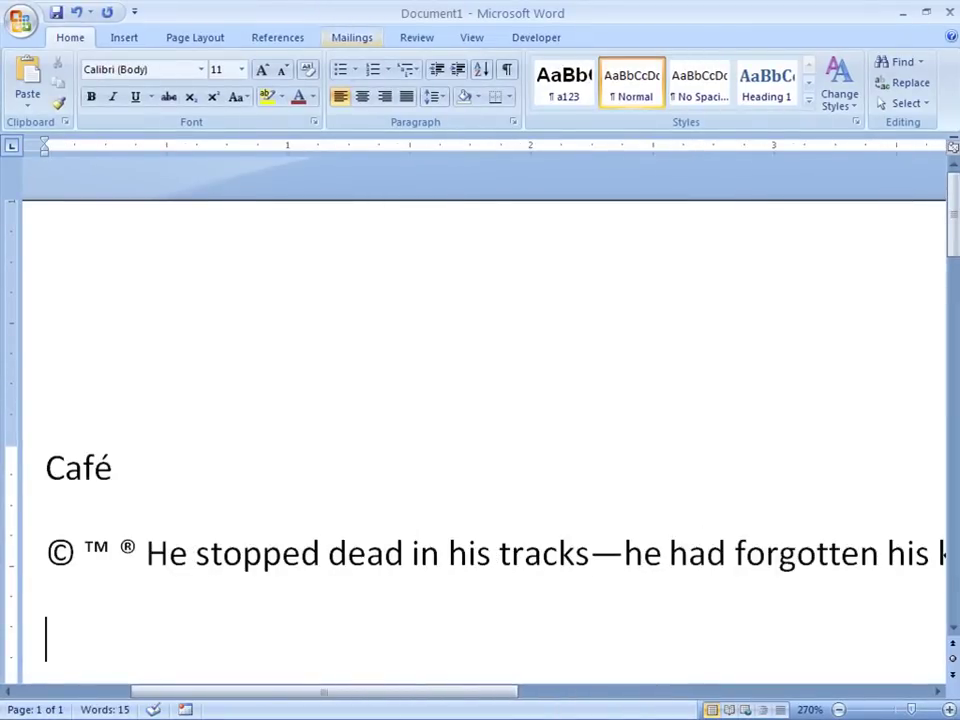
pyautogui.write('Click')
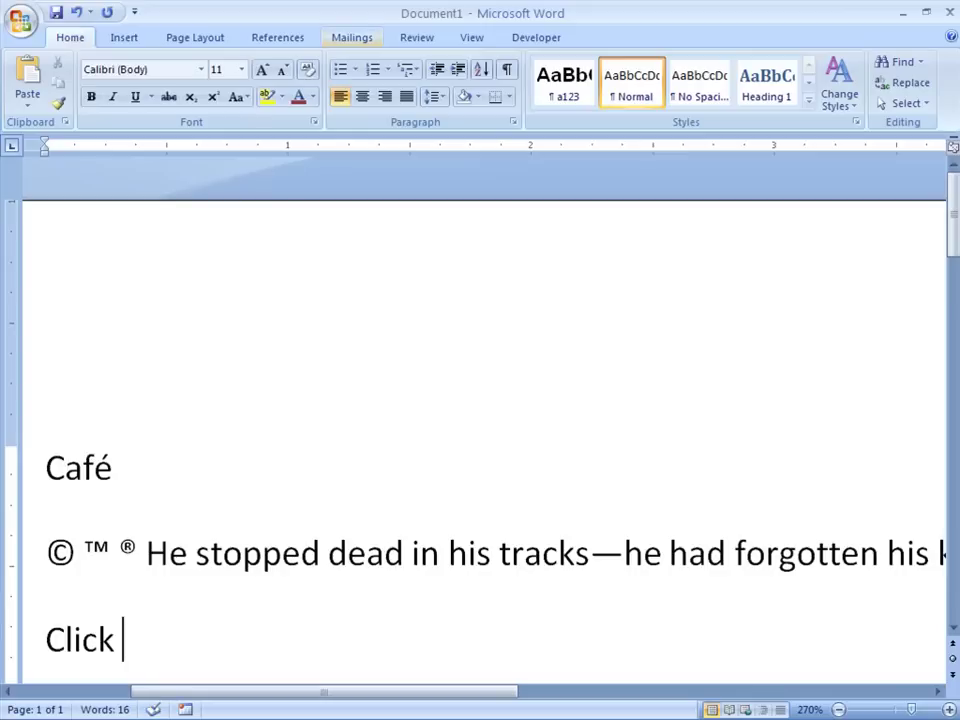
pyautogui.write(' Insert')
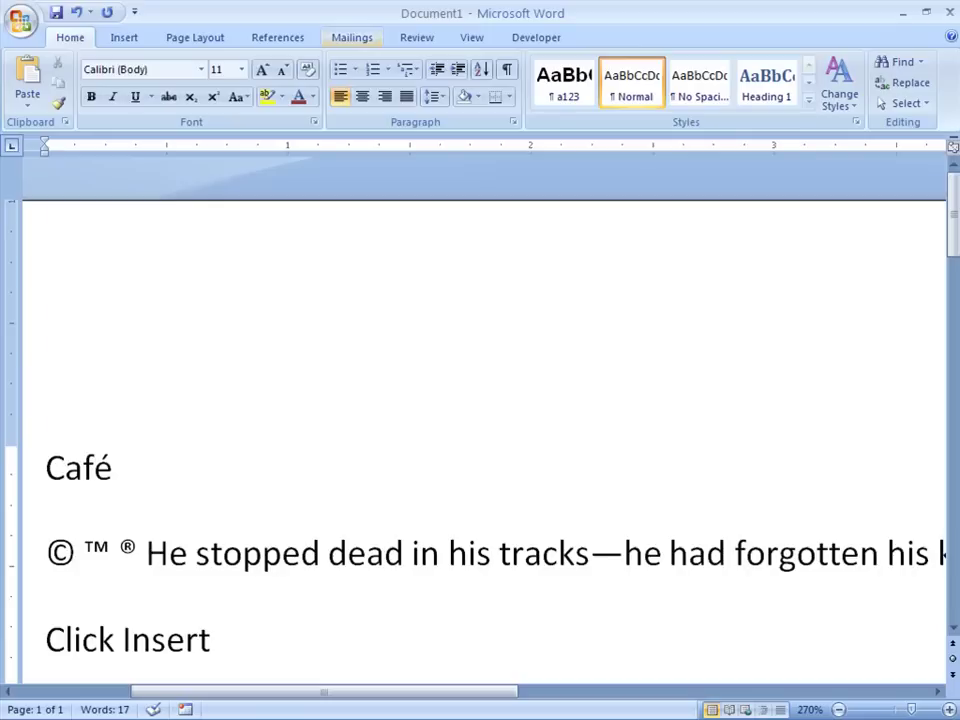
pyautogui.write('-->')
pyautogui.write(' Sy')
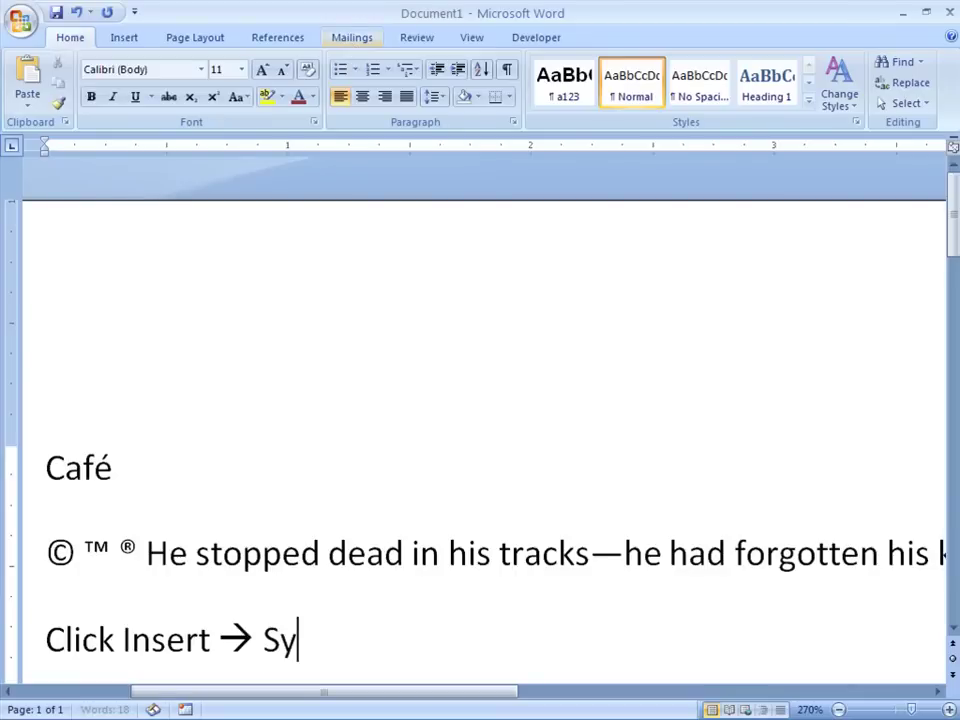
pyautogui.write('mbols')
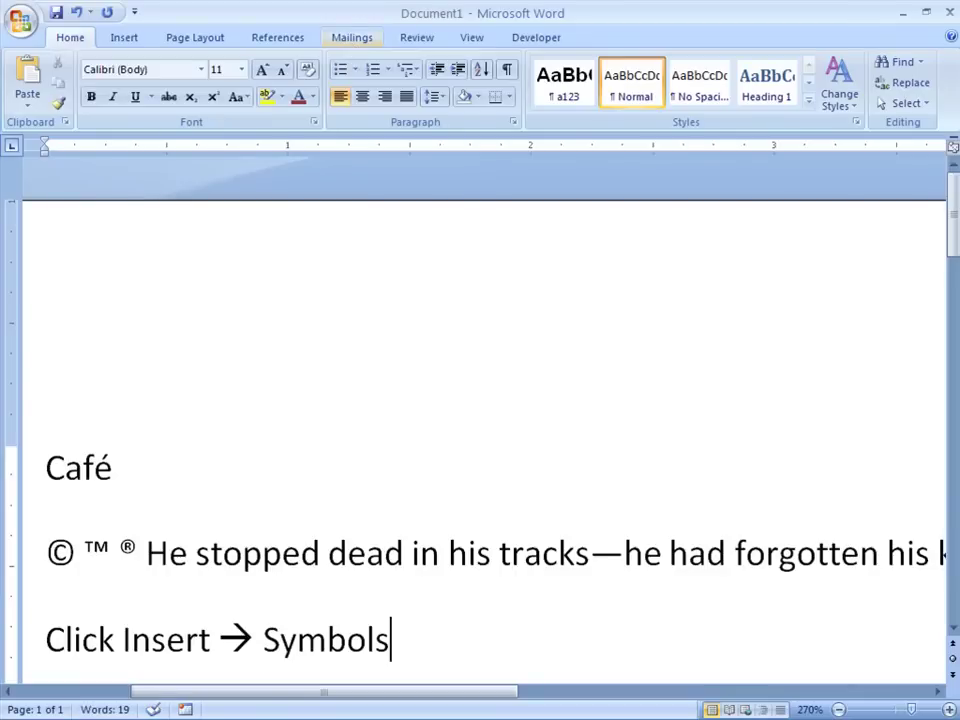
pyautogui.write(' <--')
pyautogui.press('Return')
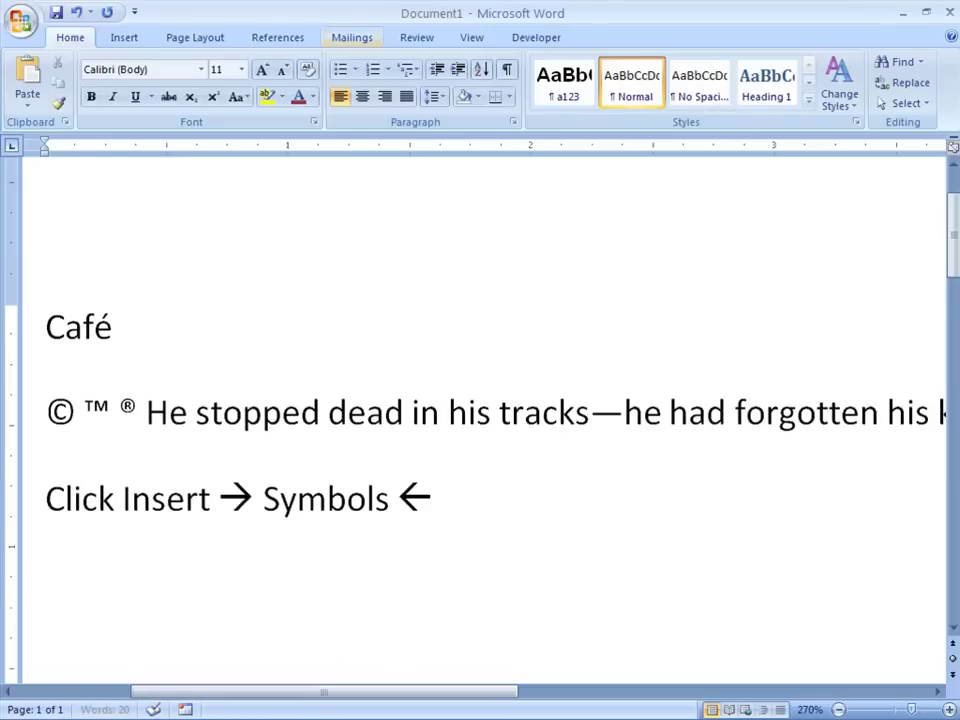
pyautogui.press('Return')
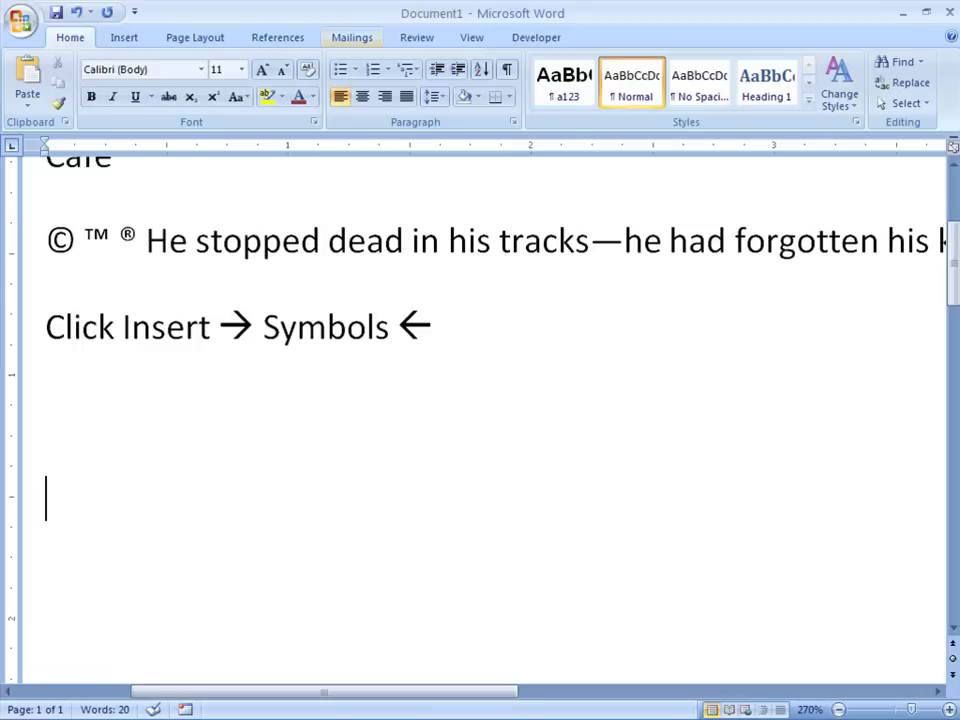
# - Type ==> for a bold arrow ➔, undo the automatic bullet, retype it, and start a new line
pyautogui.write('==')
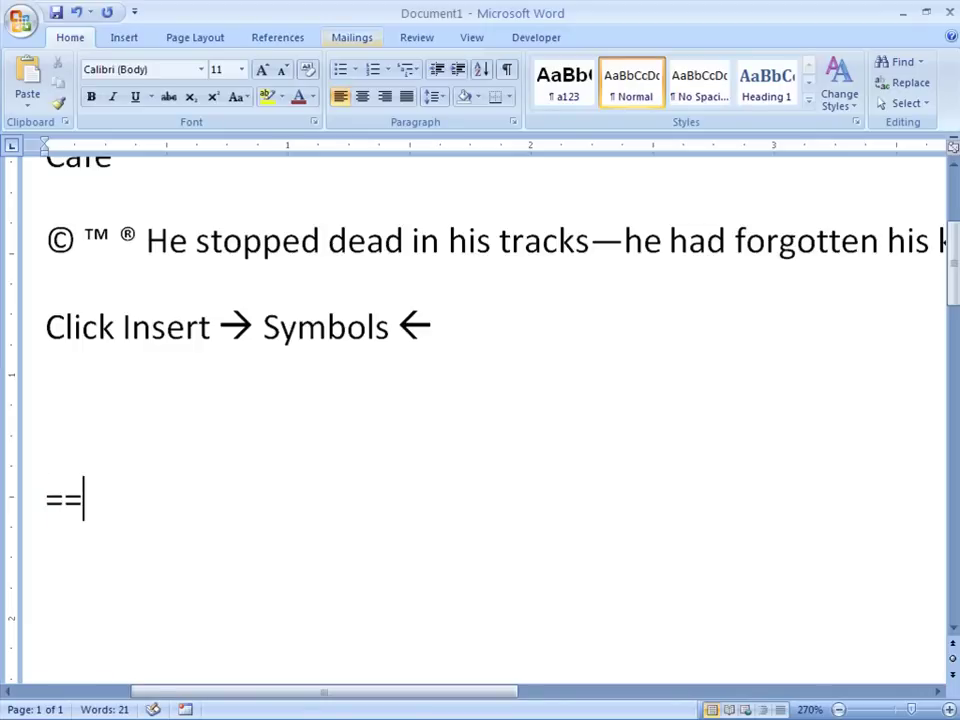
pyautogui.write('>')
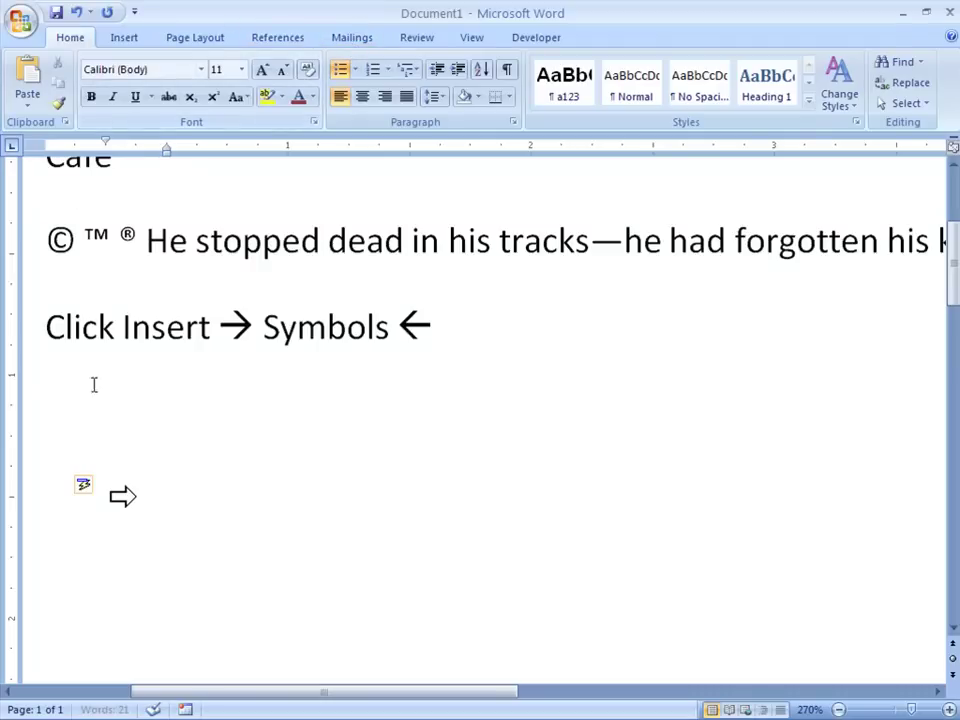
pyautogui.click(85, 489)
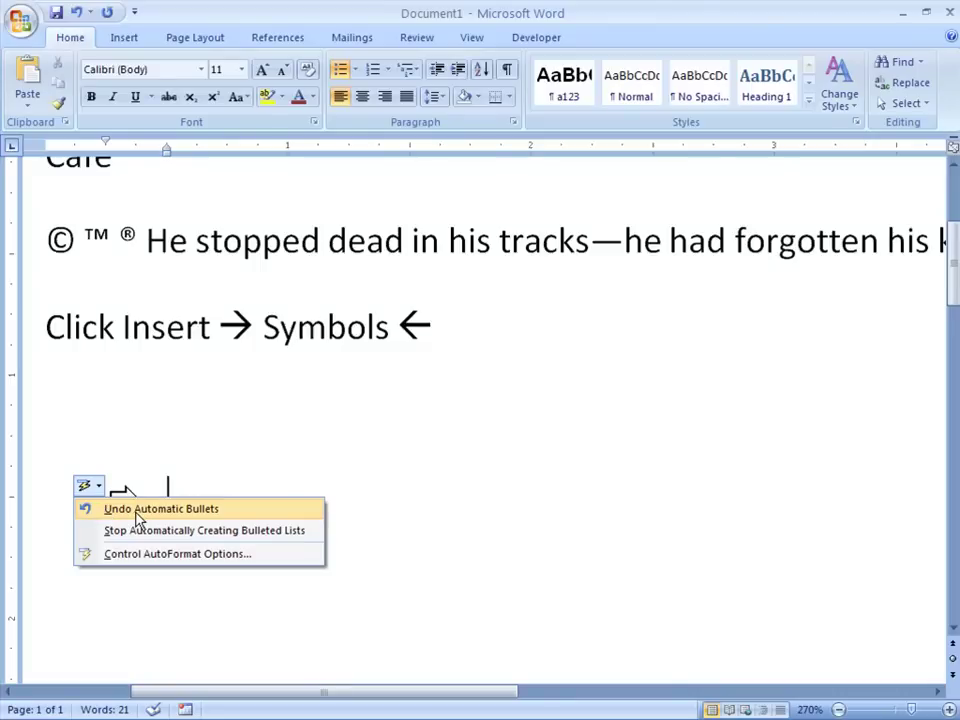
pyautogui.click(137, 512)
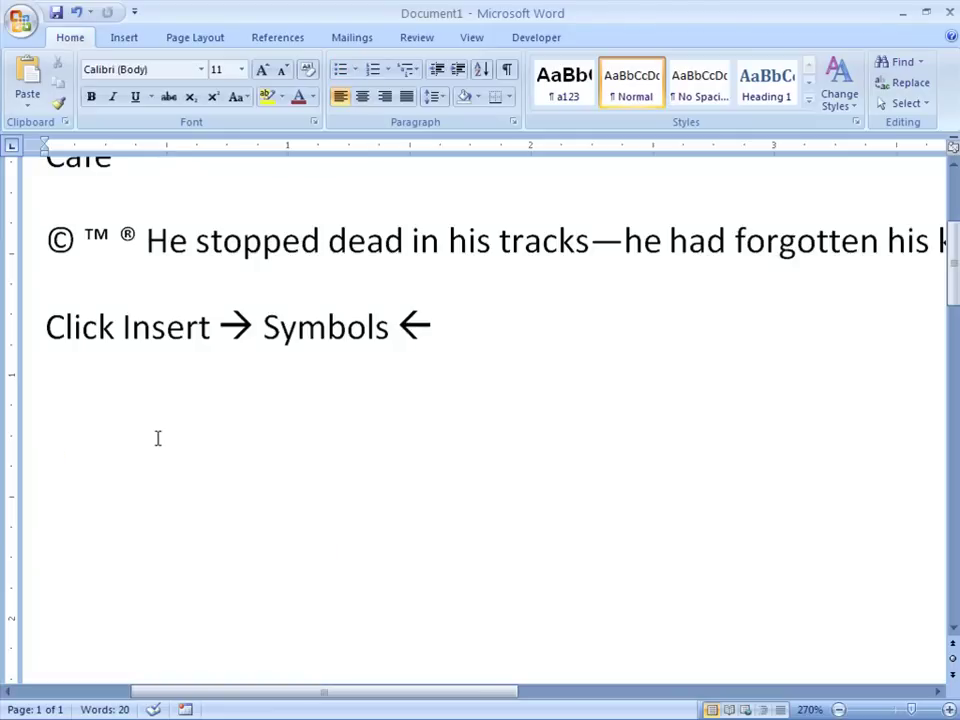
pyautogui.write('==>')
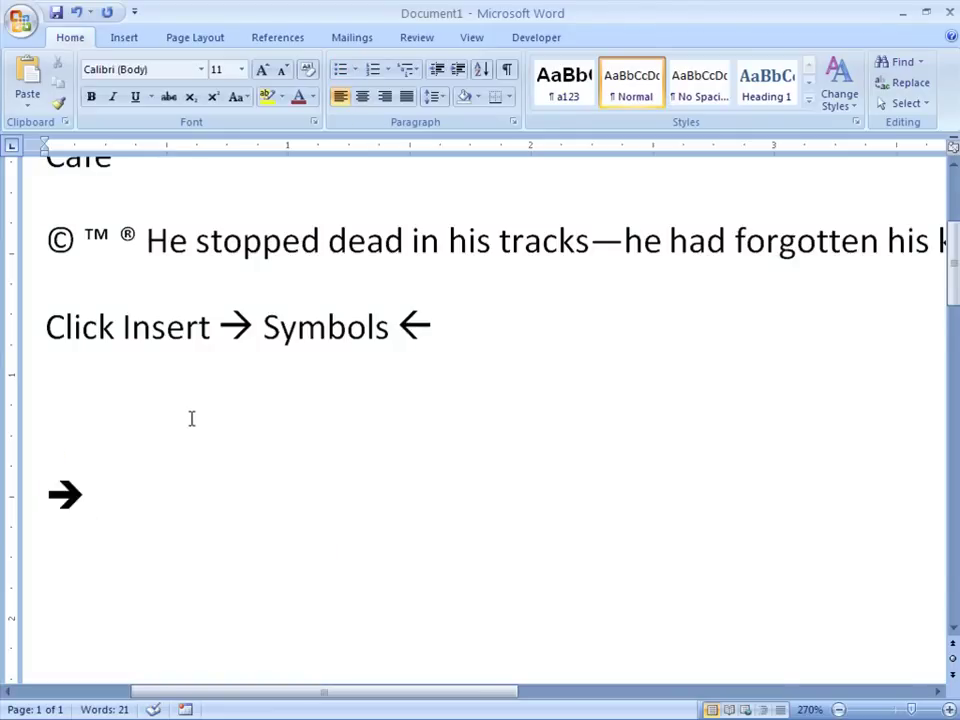
pyautogui.press('Return')
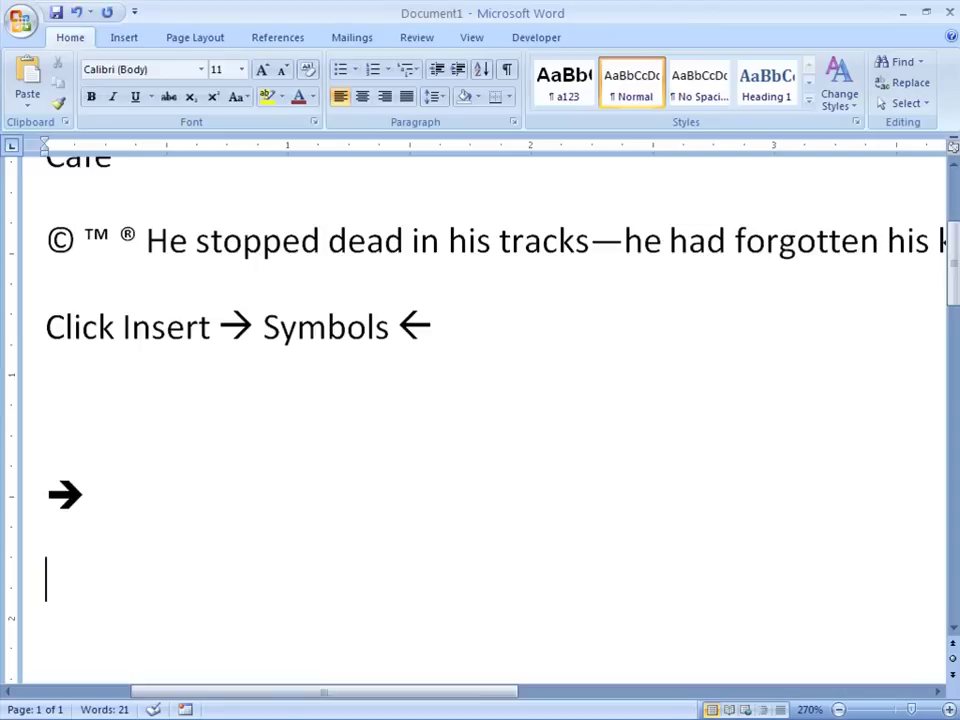
# - Type :) and :( to produce the ☺ and ☹ face symbols
pyautogui.write(':)')
pyautogui.write(':')
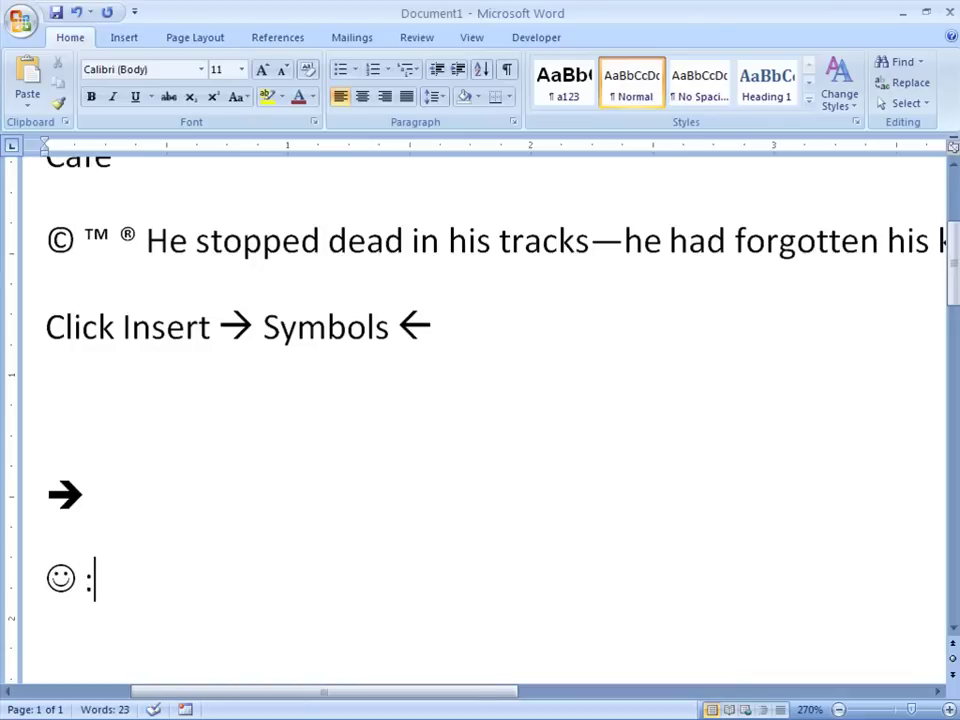
pyautogui.write('(')
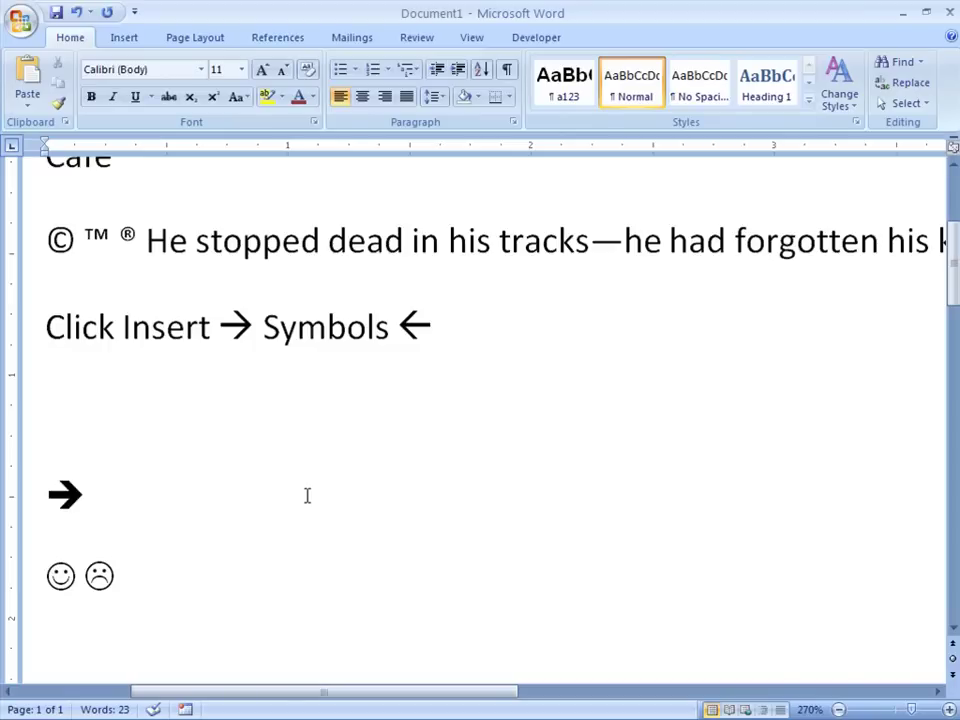
# - Begin a fresh line after the frowning face ☹ and scroll down the page
pyautogui.press('Return')
pyautogui.scroll(-3, 351, 486)
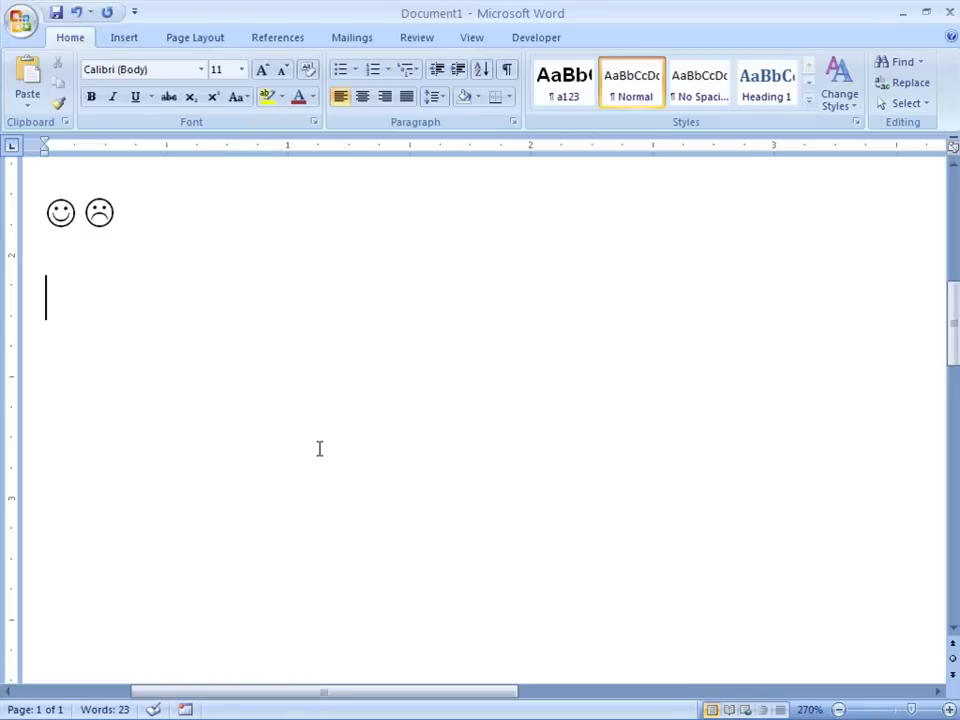
# - Type 'Log On to Learn' on the empty line beneath the ☺ ☹ faces
pyautogui.write('Log On')
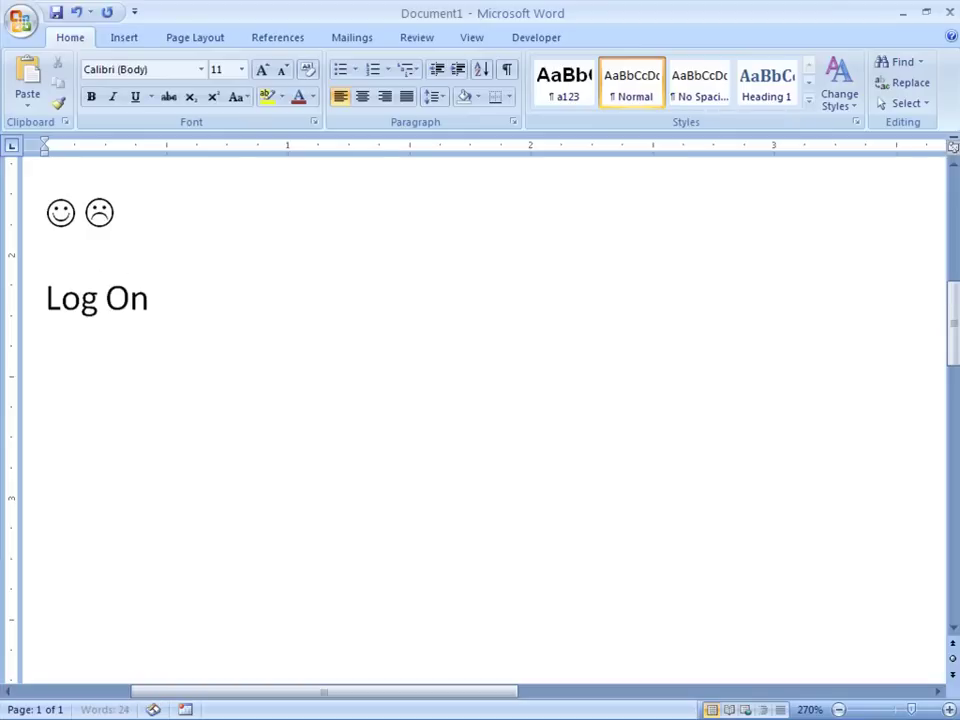
pyautogui.write(' to Learn')
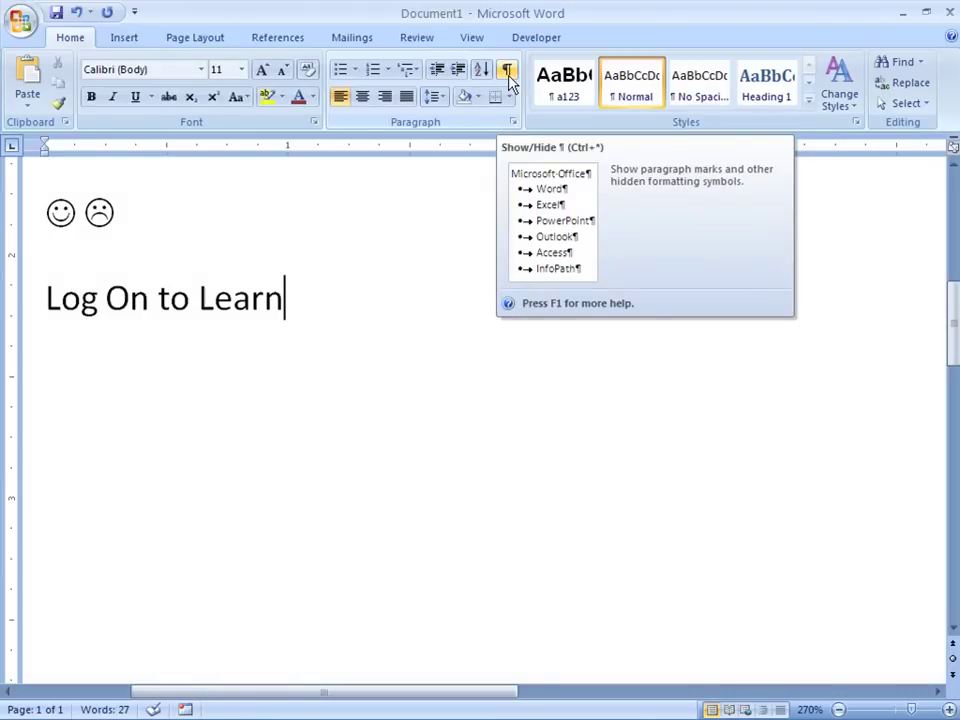
# - Show formatting marks and replace the three spaces in 'Log On to Learn' with non-breaking spaces
pyautogui.click(508, 70)
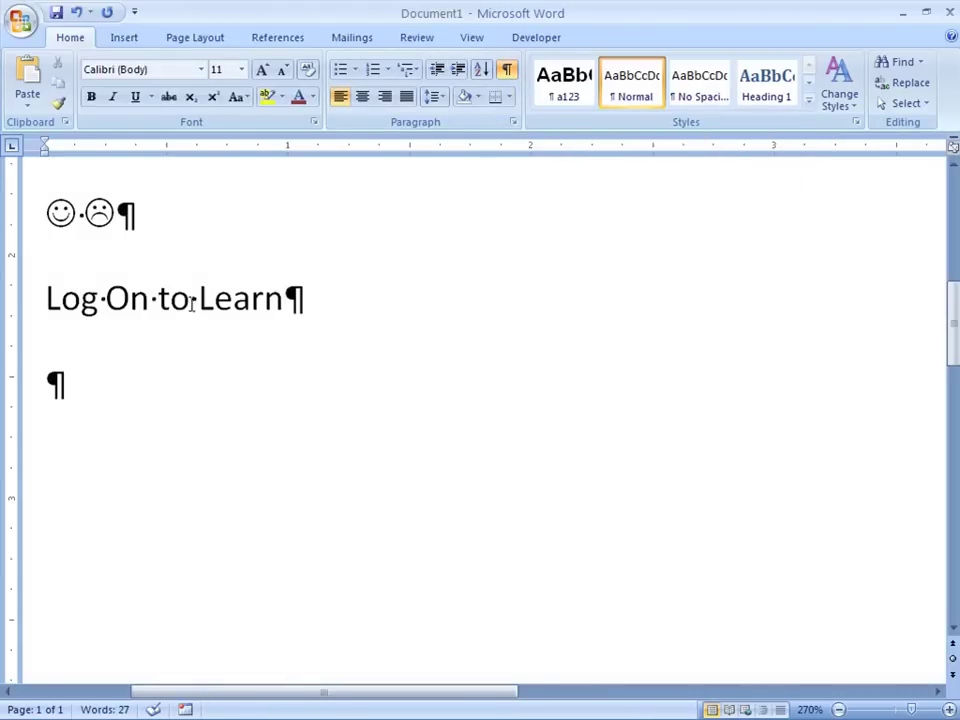
pyautogui.moveTo(189, 300); pyautogui.dragTo(199, 305)
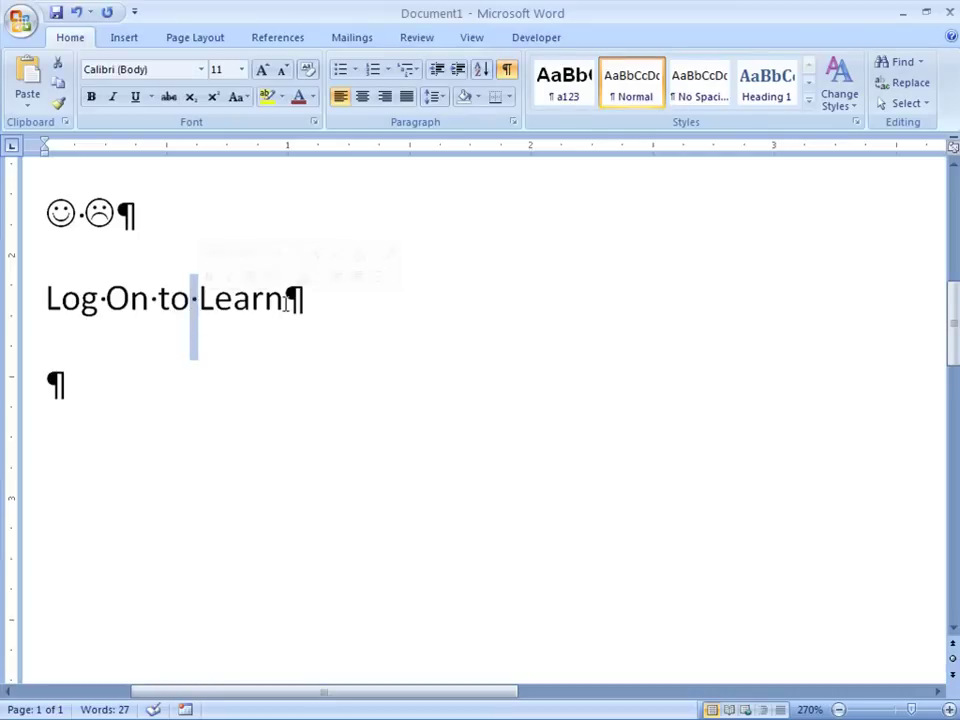
pyautogui.press('Delete')
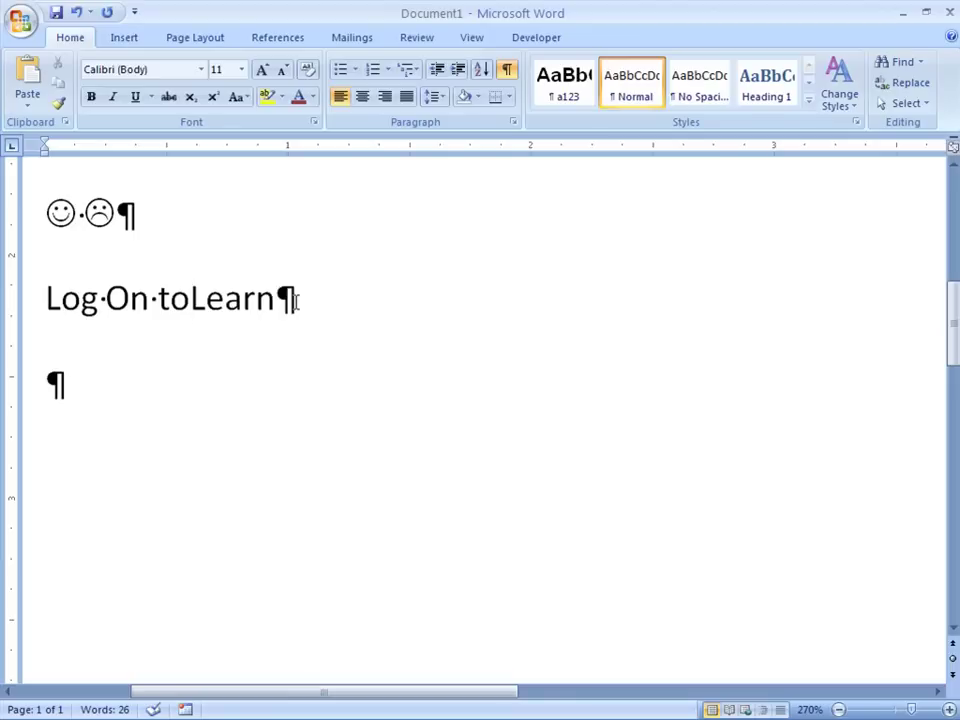
pyautogui.hotkey('ctrl', 'shift', 'space')
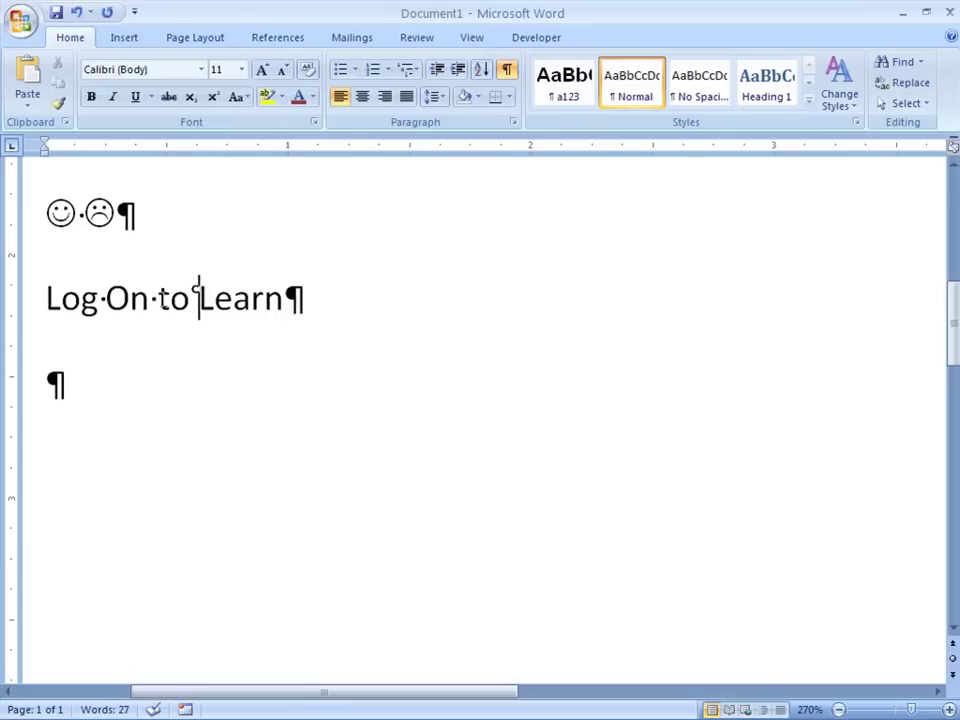
pyautogui.click(158, 298)
pyautogui.press('BackSpace')
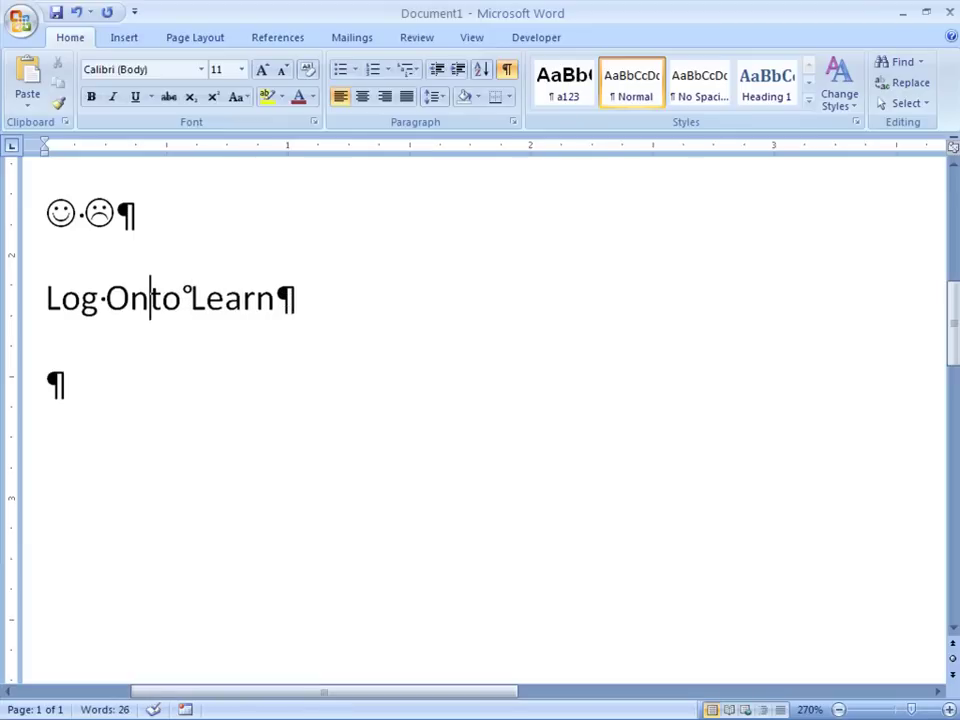
pyautogui.hotkey('ctrl', 'shift', 'space')
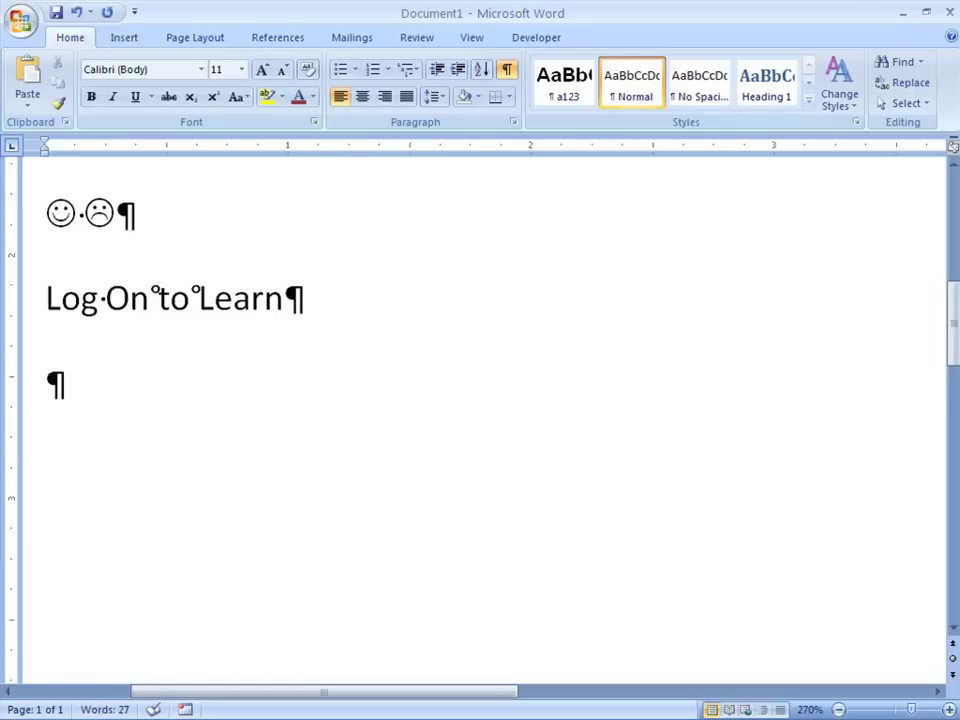
pyautogui.click(106, 298)
pyautogui.press('BackSpace')
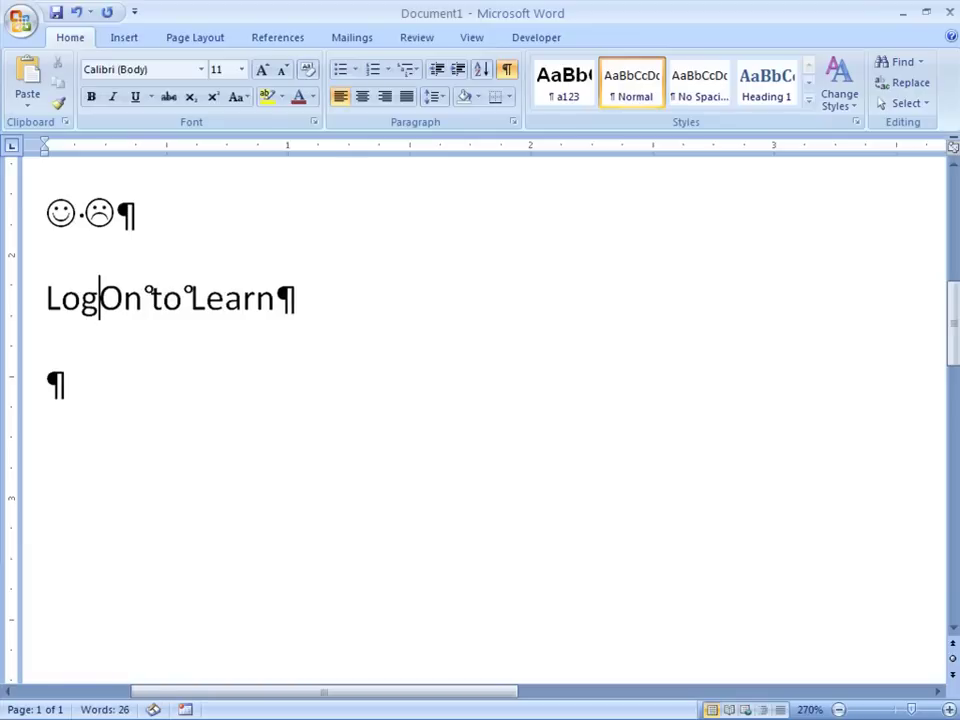
pyautogui.hotkey('ctrl', 'shift', 'space')
# - Generate a =rand(1) sample paragraph before the phrase and join 'Log On to Learn' onto its end
pyautogui.press('Home')
pyautogui.write('=ra')
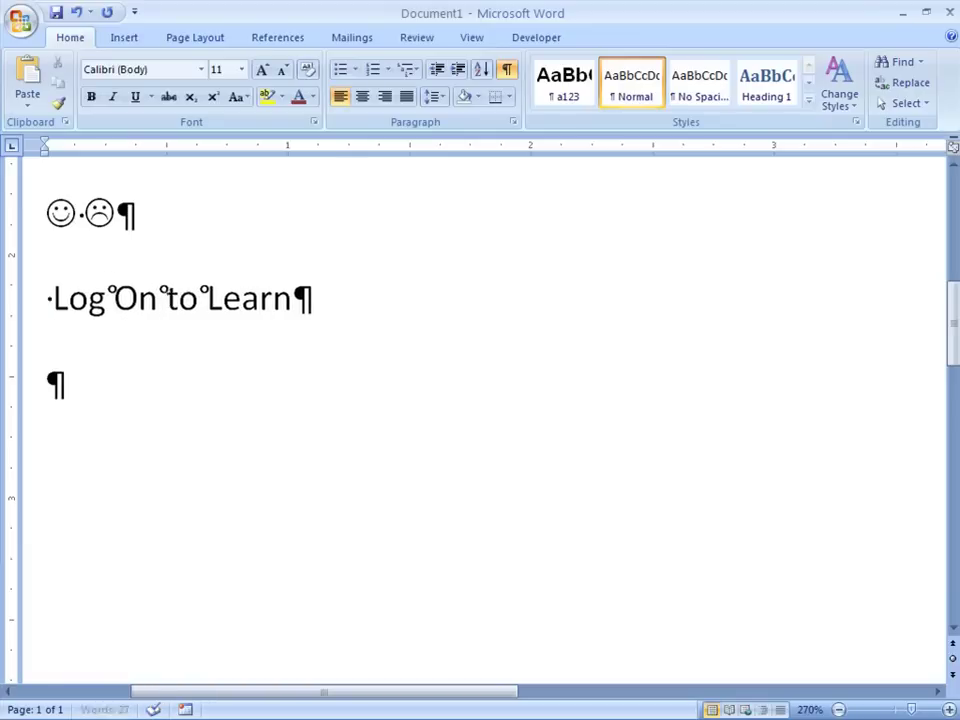
pyautogui.write('nd(1)')
pyautogui.press('Return')
pyautogui.press('BackSpace')
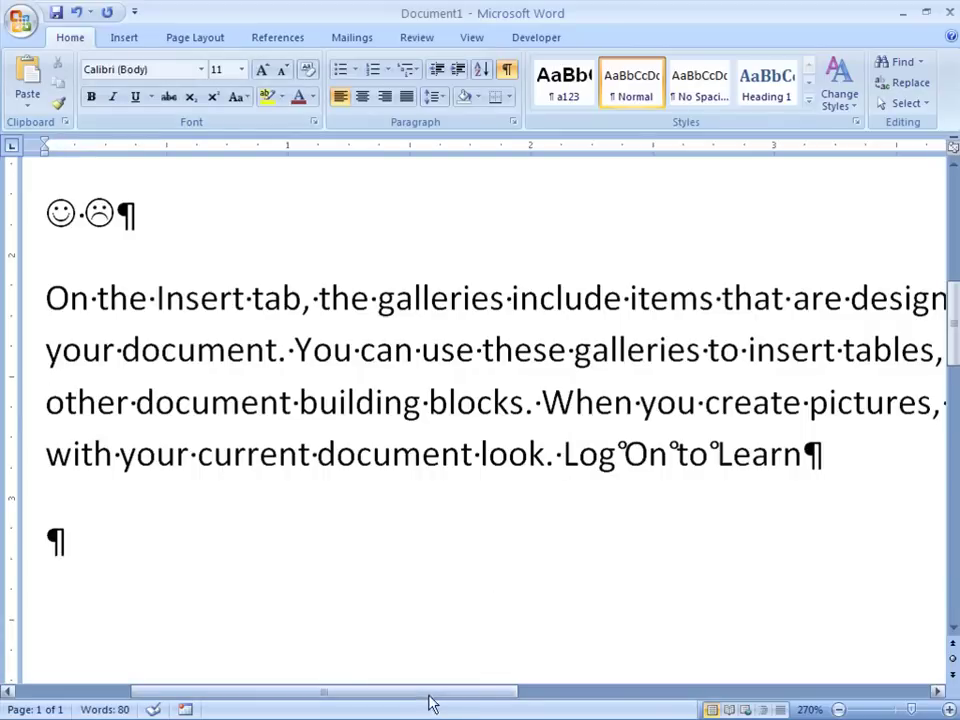
# - Cut 'Log On to Learn' from the line end and paste it before 'and other document building blocks'
pyautogui.moveTo(431, 692); pyautogui.dragTo(594, 692)
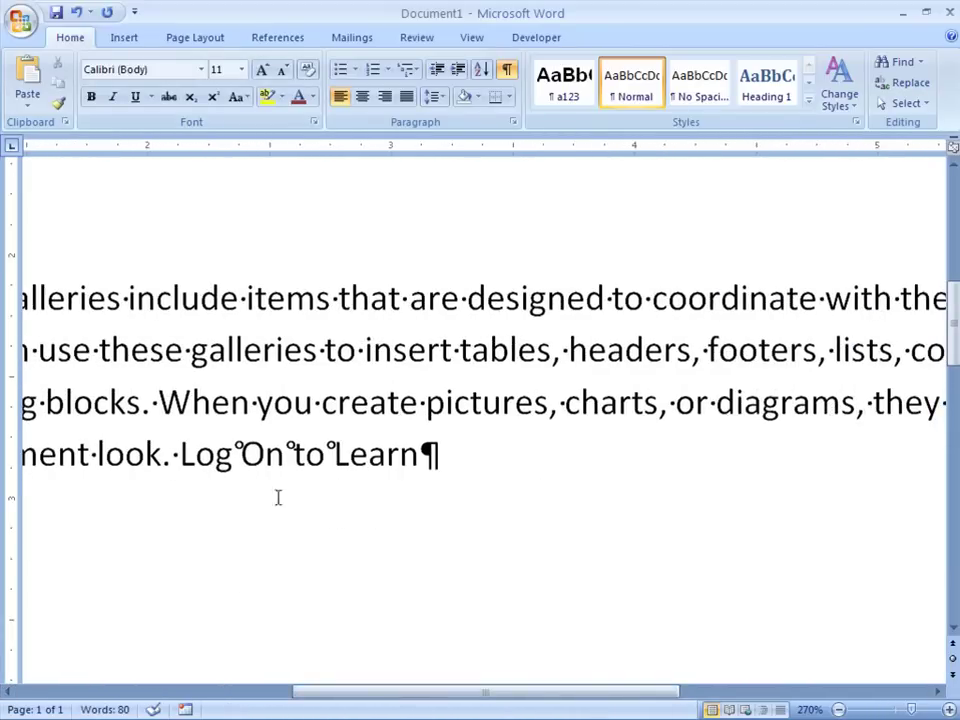
pyautogui.hotkey('shift', 'End')
pyautogui.hotkey('ctrl', 'c')
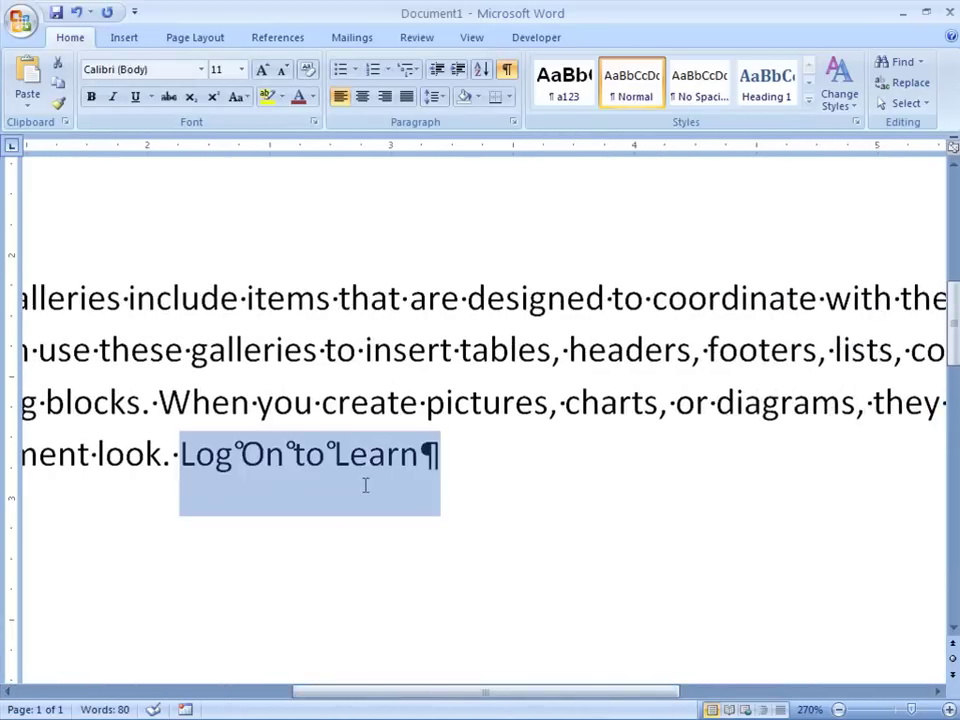
pyautogui.press('Delete')
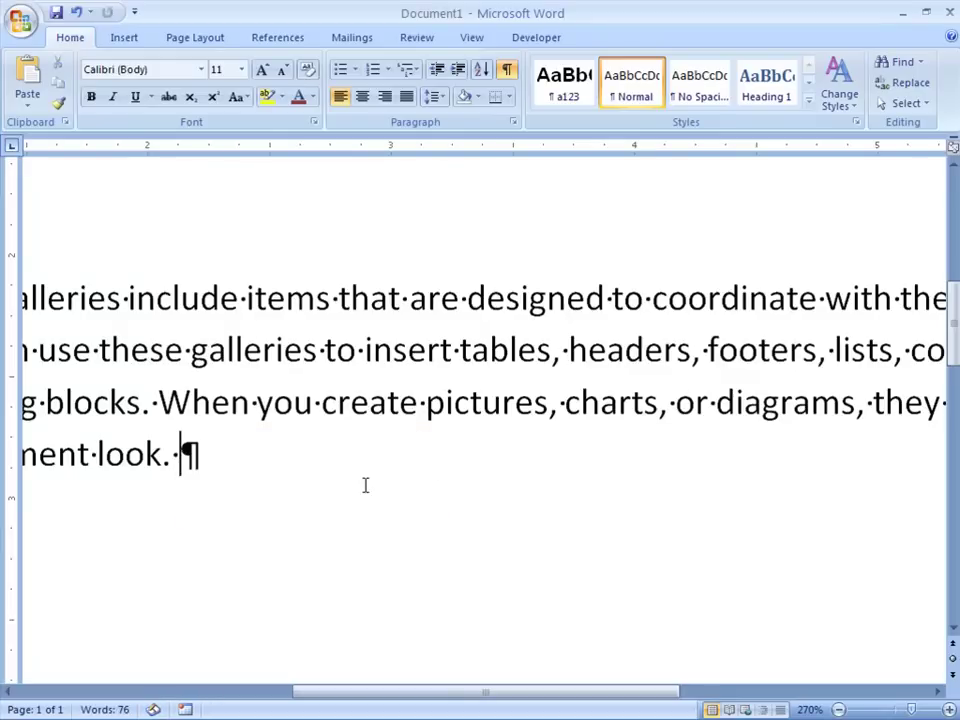
pyautogui.moveTo(345, 696); pyautogui.dragTo(572, 700)
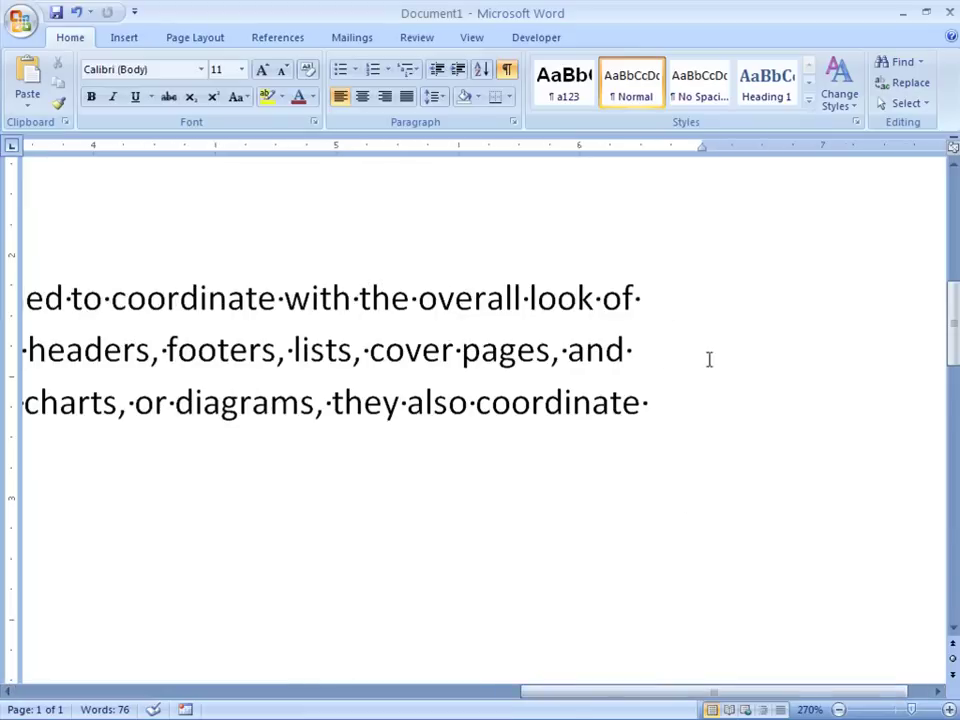
pyautogui.click(566, 350)
pyautogui.scroll(-14, 593, 357)
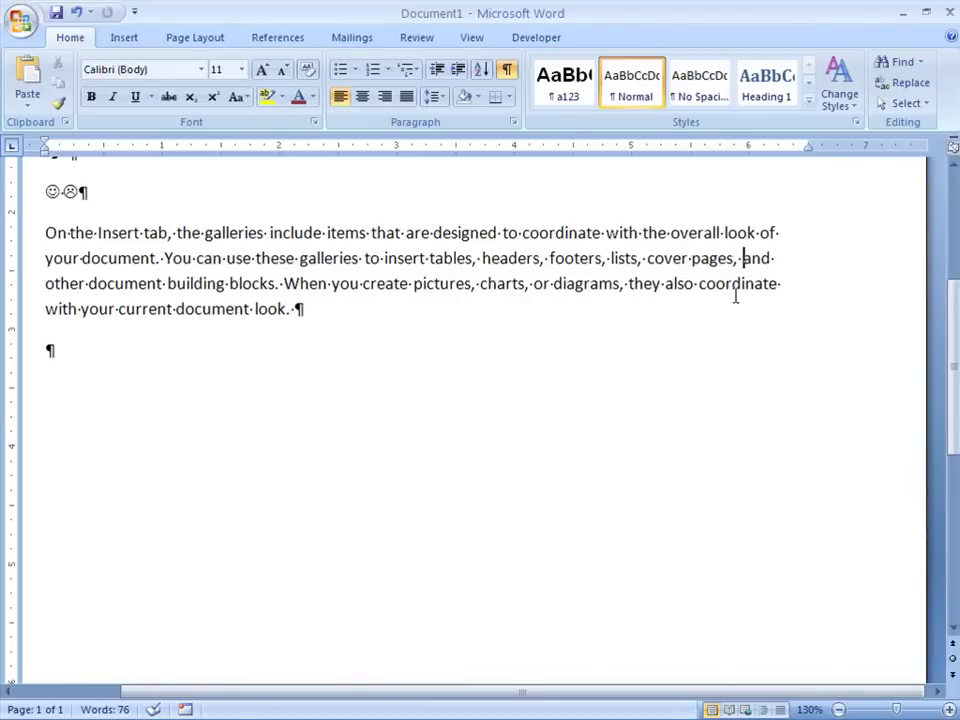
pyautogui.hotkey('ctrl', 'v')
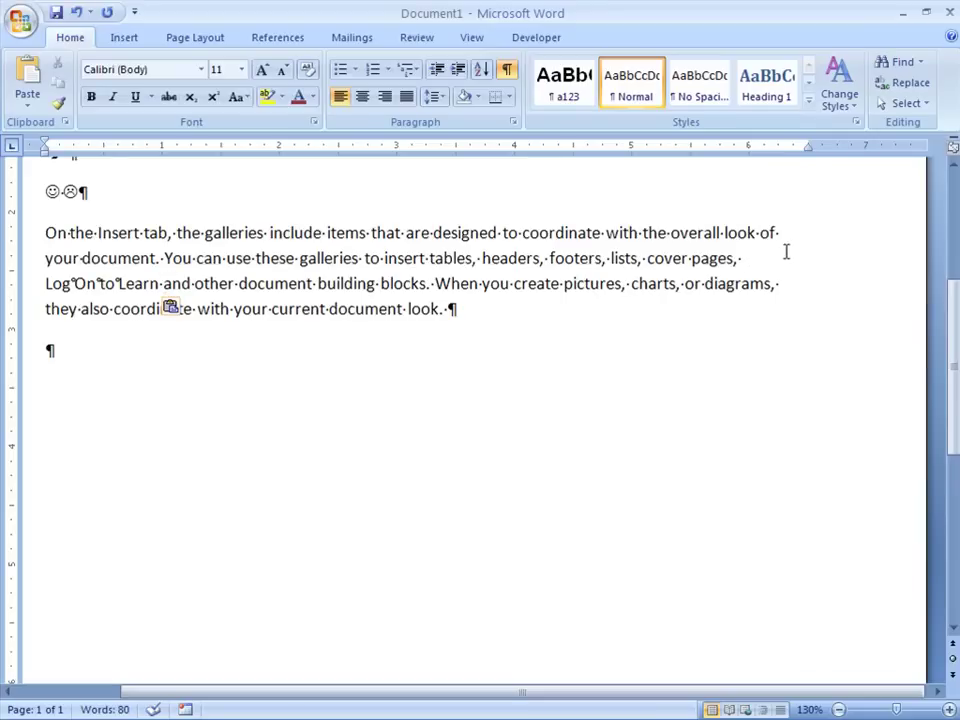
pyautogui.click(504, 72)
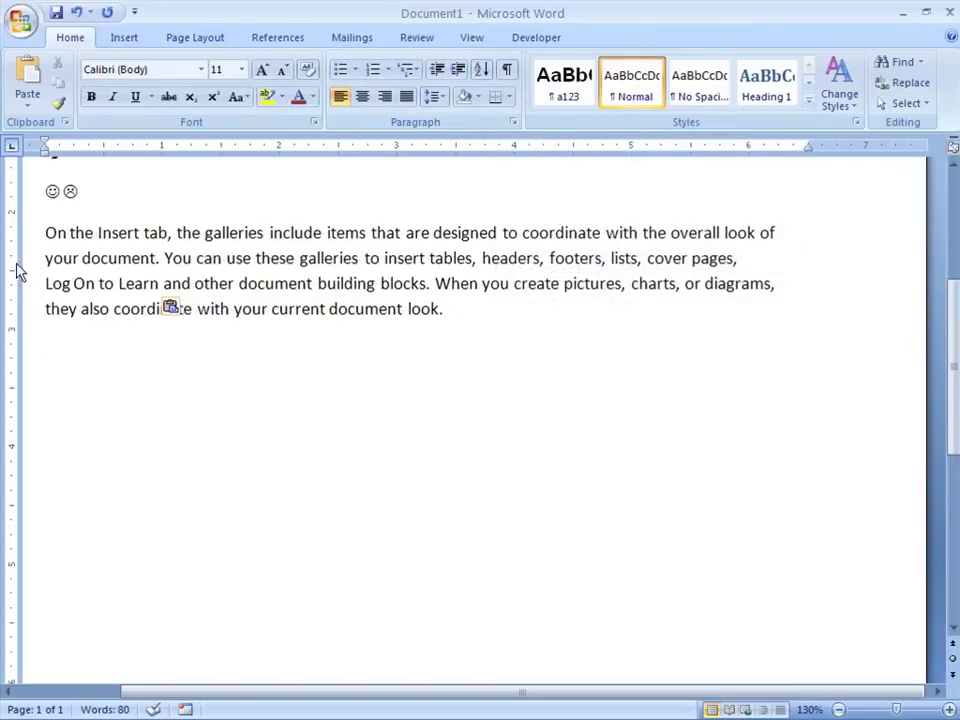
pyautogui.moveTo(45, 285); pyautogui.dragTo(158, 285)
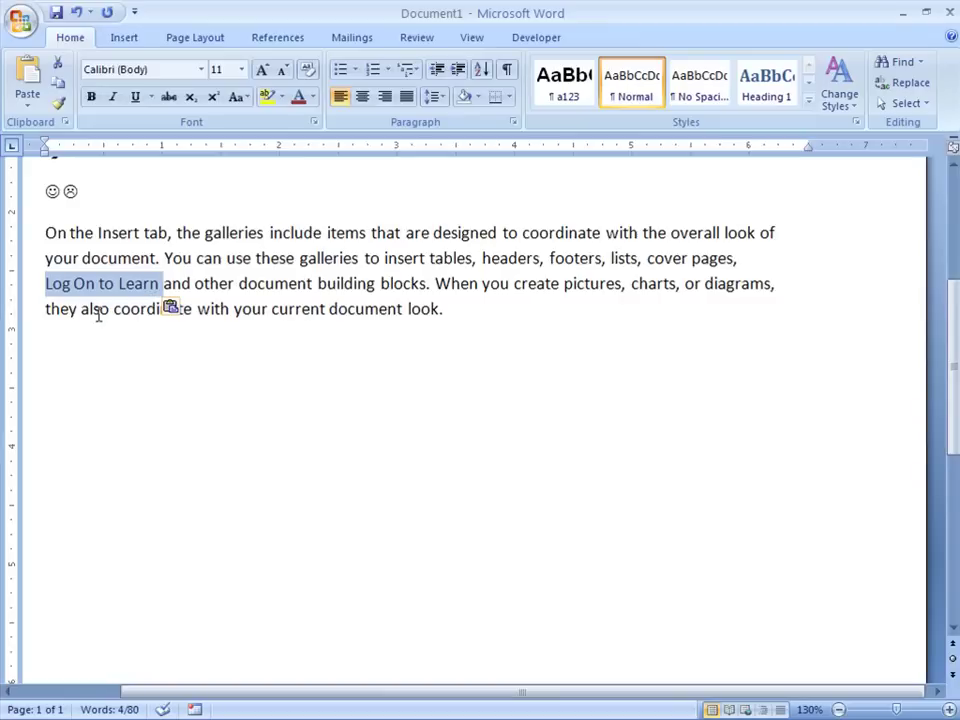
pyautogui.click(110, 309)
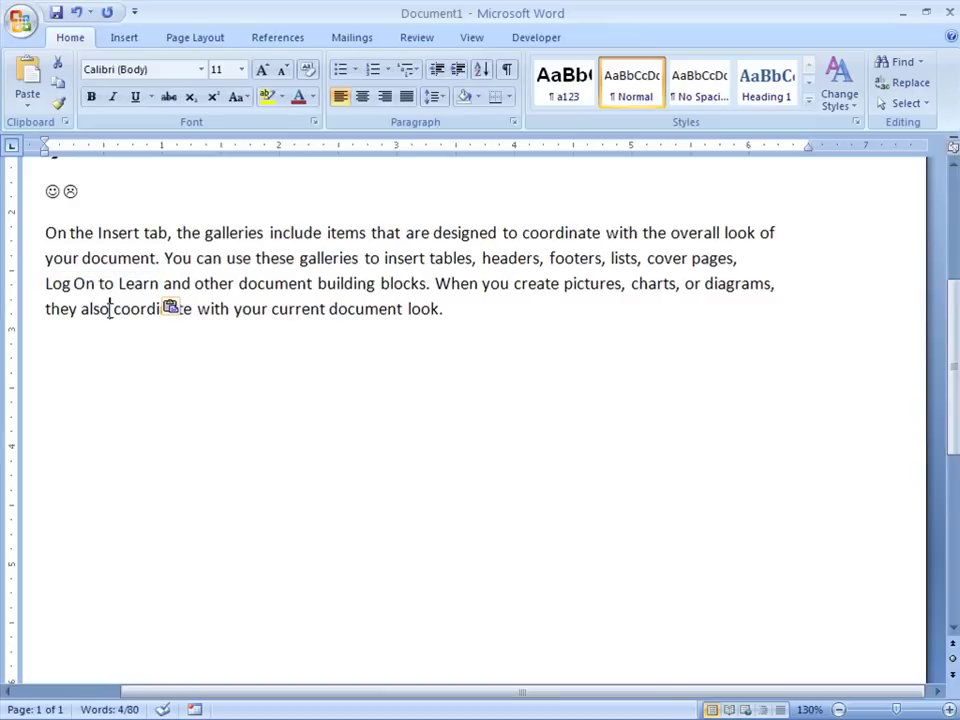
pyautogui.click(325, 309)
pyautogui.click(234, 309)
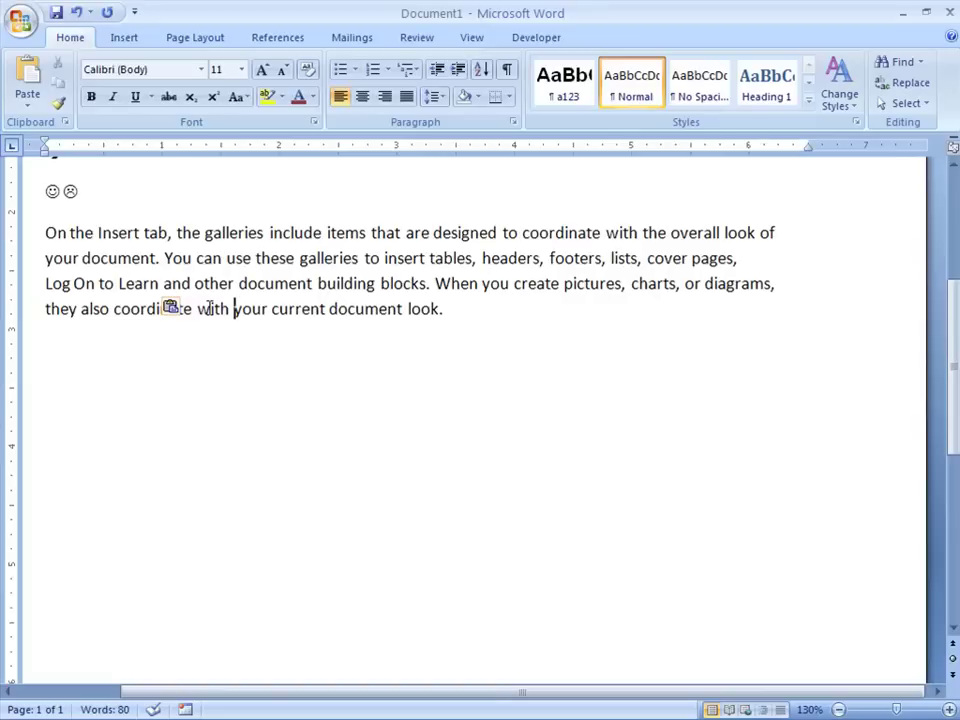
# - Add 'Coca-Cola' with a non-breaking hyphen after 'cover pages,' and start an empty paragraph below
pyautogui.click(770, 249)
pyautogui.write('Co')
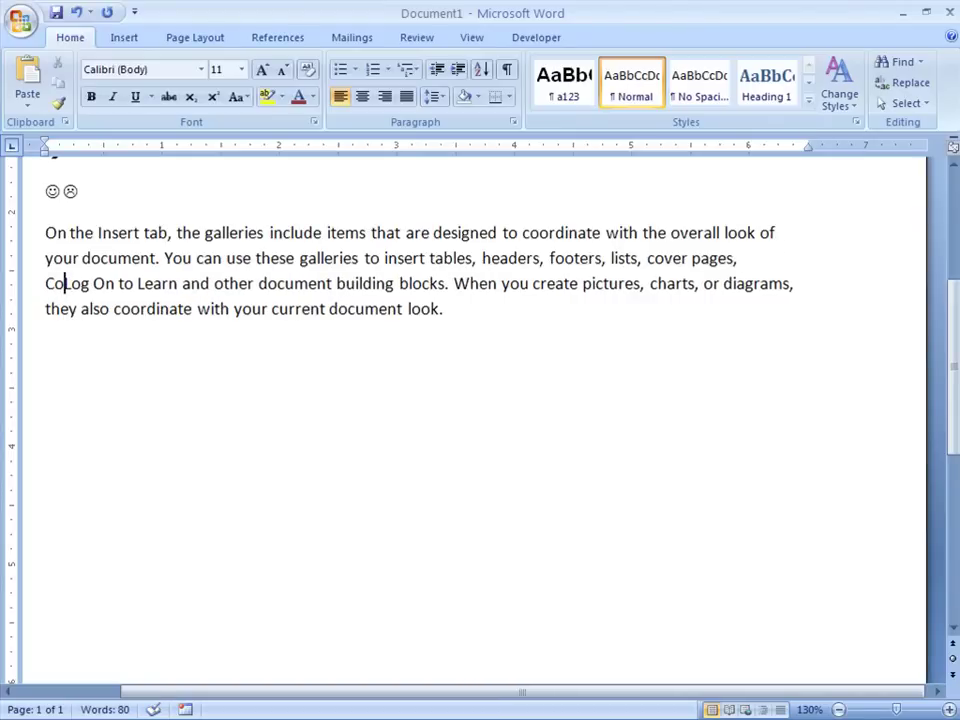
pyautogui.write('ca')
pyautogui.write('-Col')
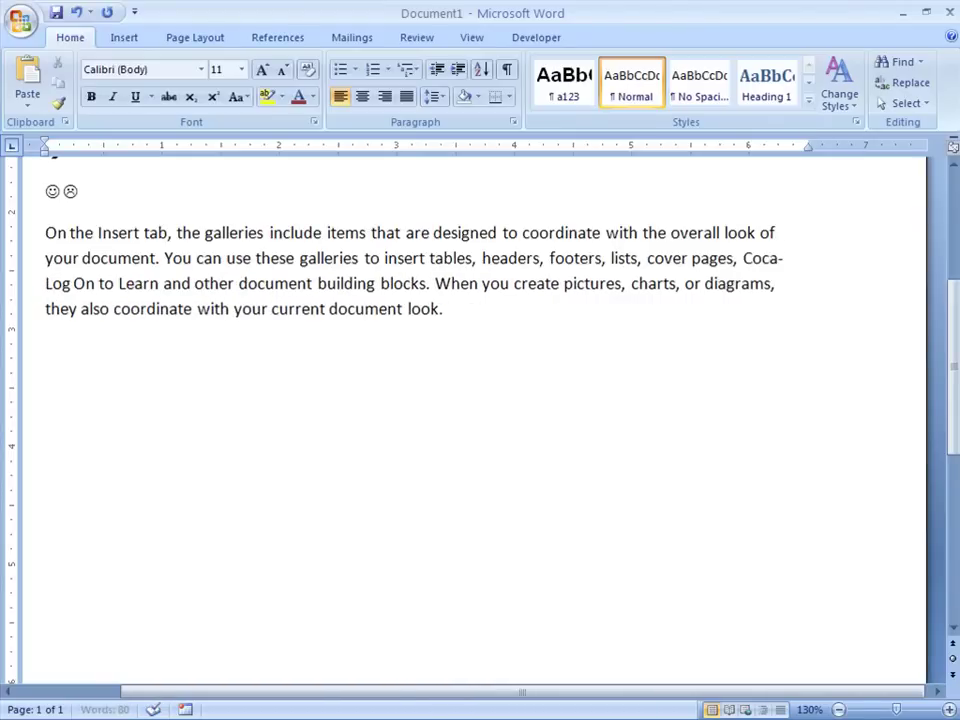
pyautogui.write('a')
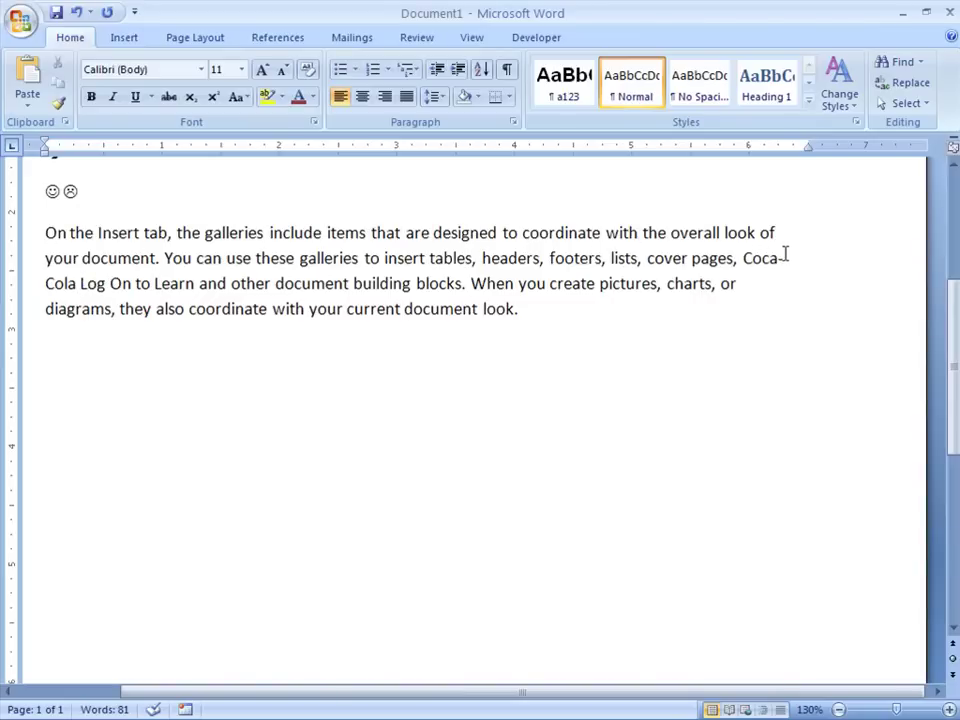
pyautogui.click(780, 258)
pyautogui.press('BackSpace')
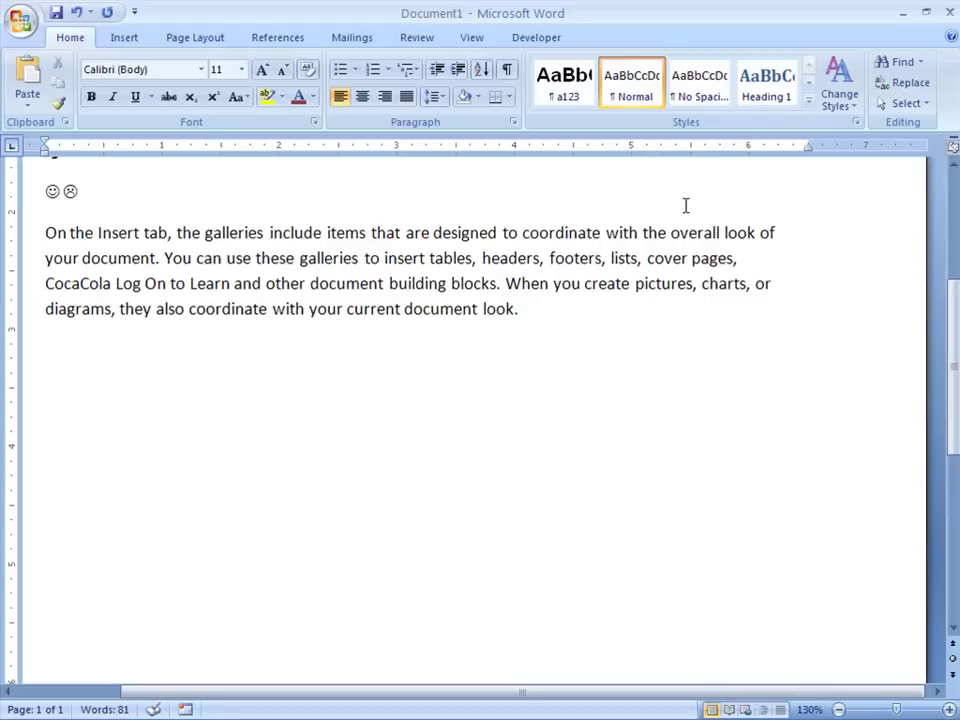
pyautogui.hotkey('ctrl', 'shift', '-')
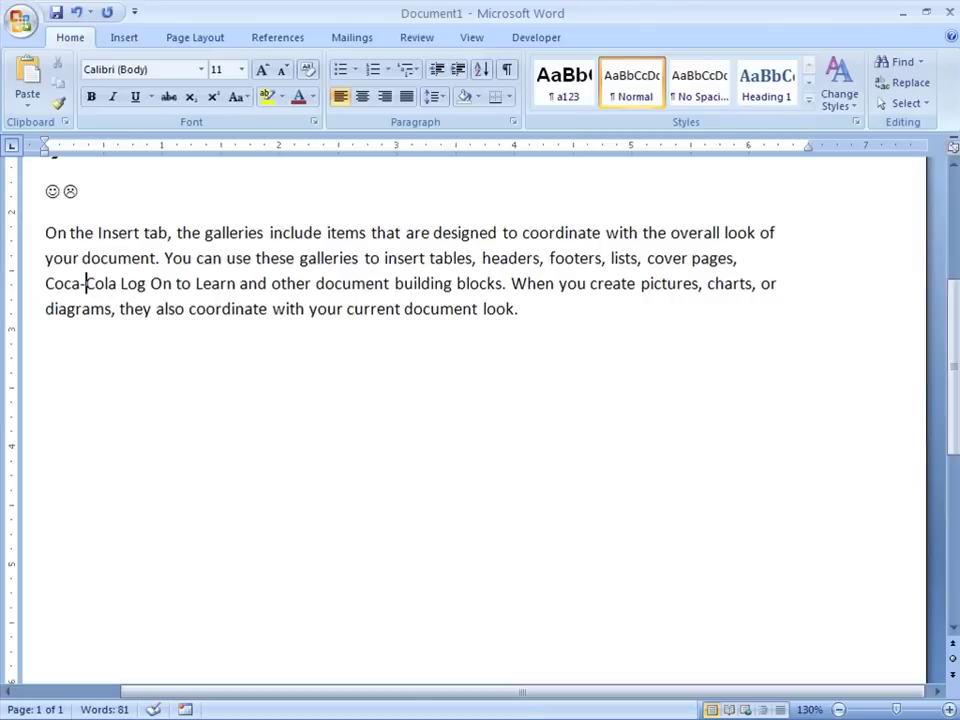
pyautogui.press('Right')
pyautogui.press('Right')
pyautogui.press('Right')
pyautogui.press('Right')
pyautogui.press('Right')
pyautogui.press('Right')
pyautogui.click(522, 309)
pyautogui.press('Return')
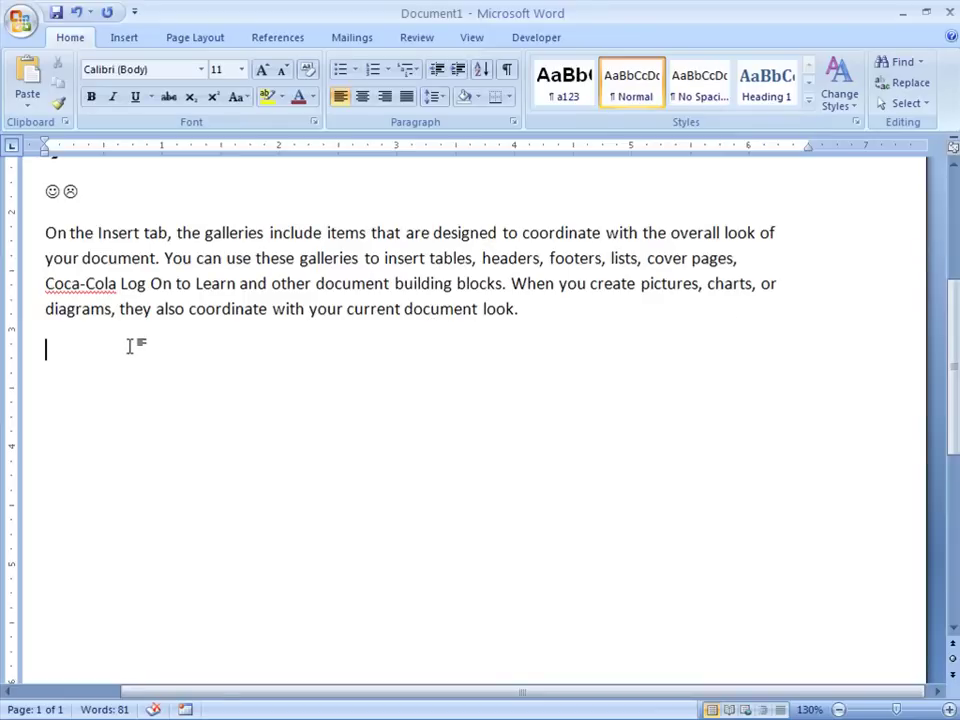
# - Insert the Section character § from More Symbols' Special Characters list on the empty line
pyautogui.click(127, 40)
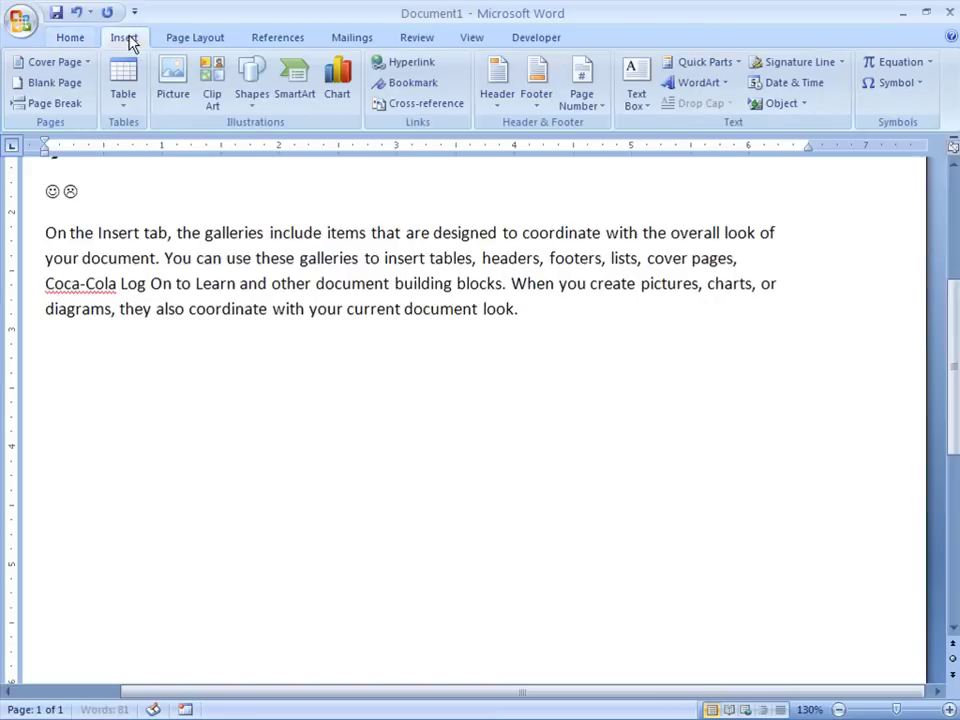
pyautogui.click(895, 84)
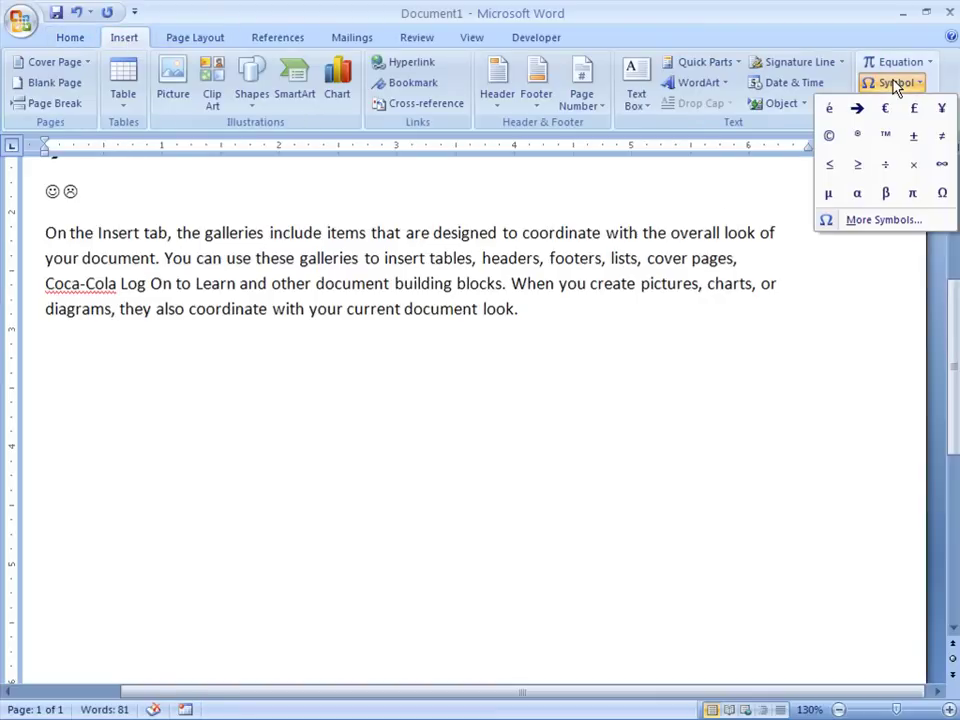
pyautogui.click(883, 224)
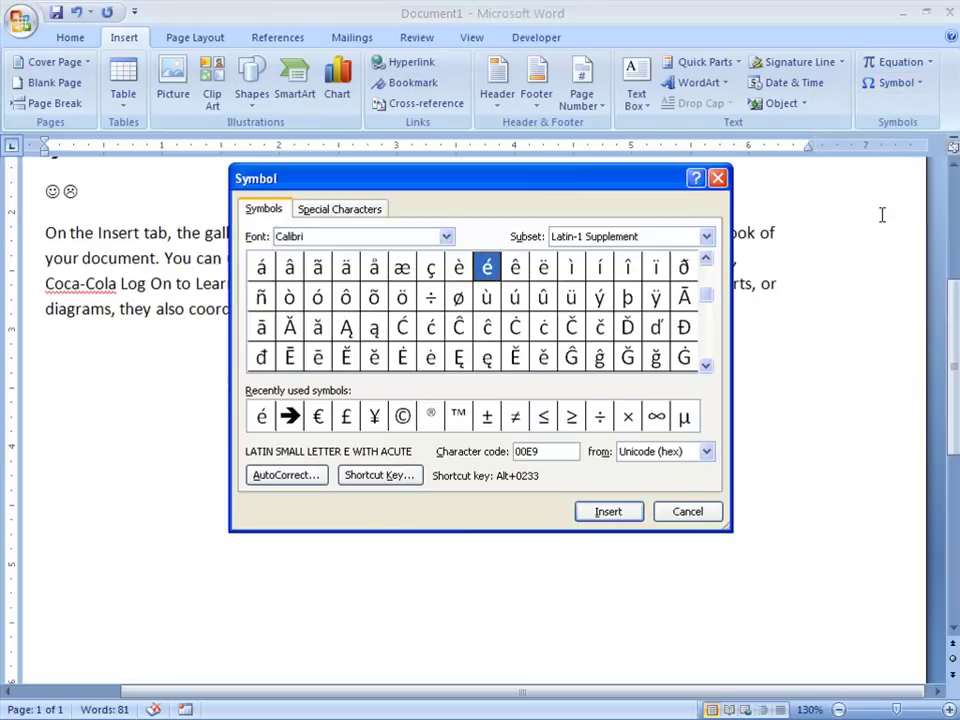
pyautogui.click(319, 211)
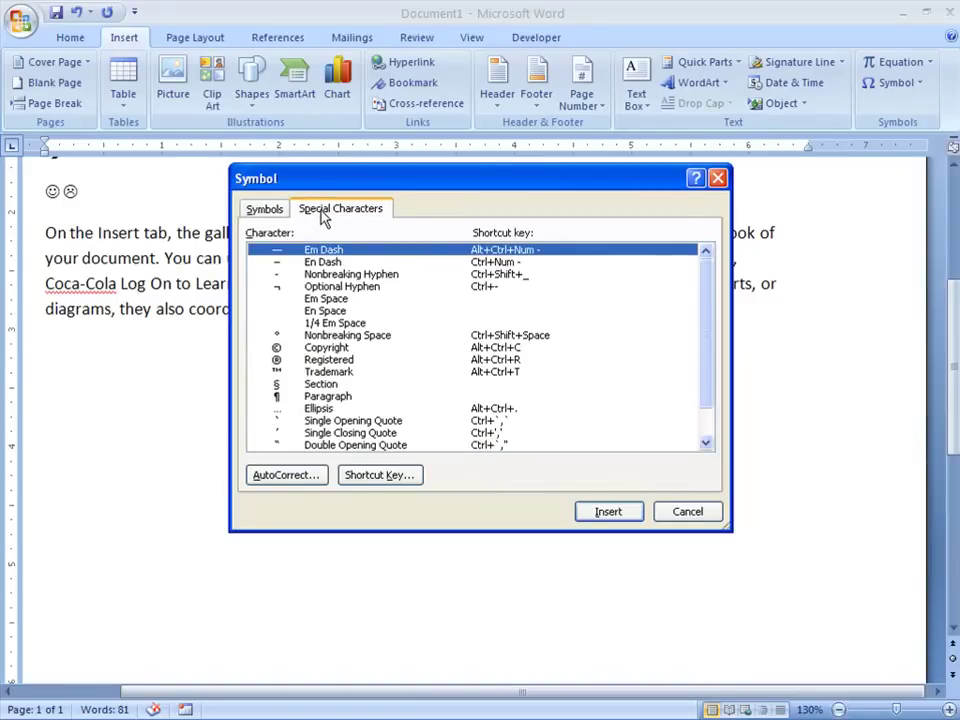
pyautogui.click(309, 386)
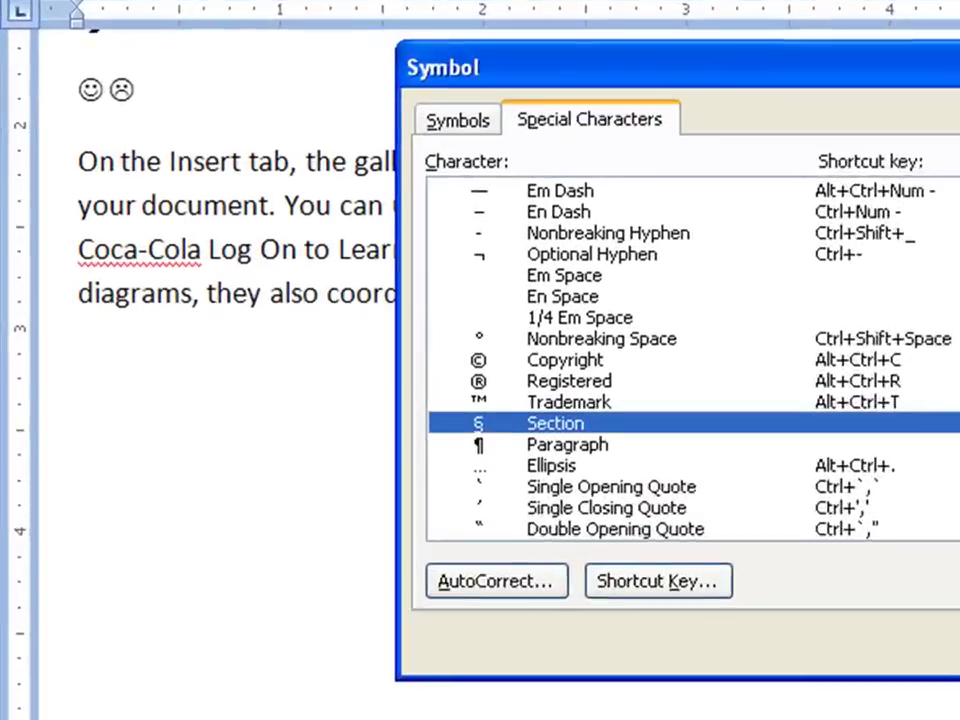
pyautogui.click(594, 513)
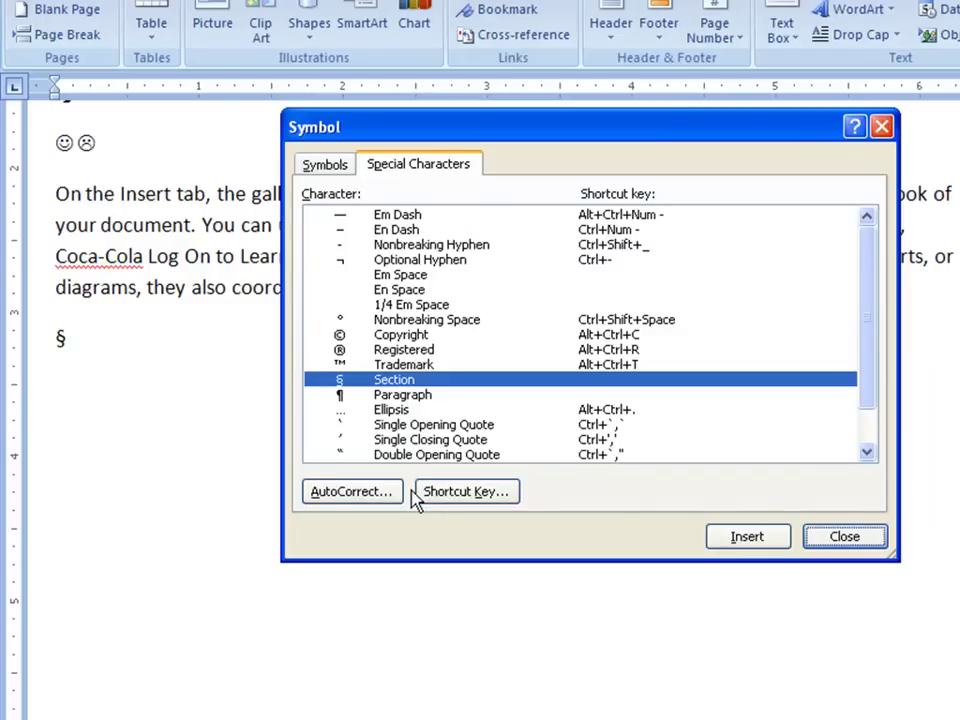
# - Assign Alt+S as the keyboard shortcut for the Section character
pyautogui.click(479, 508)
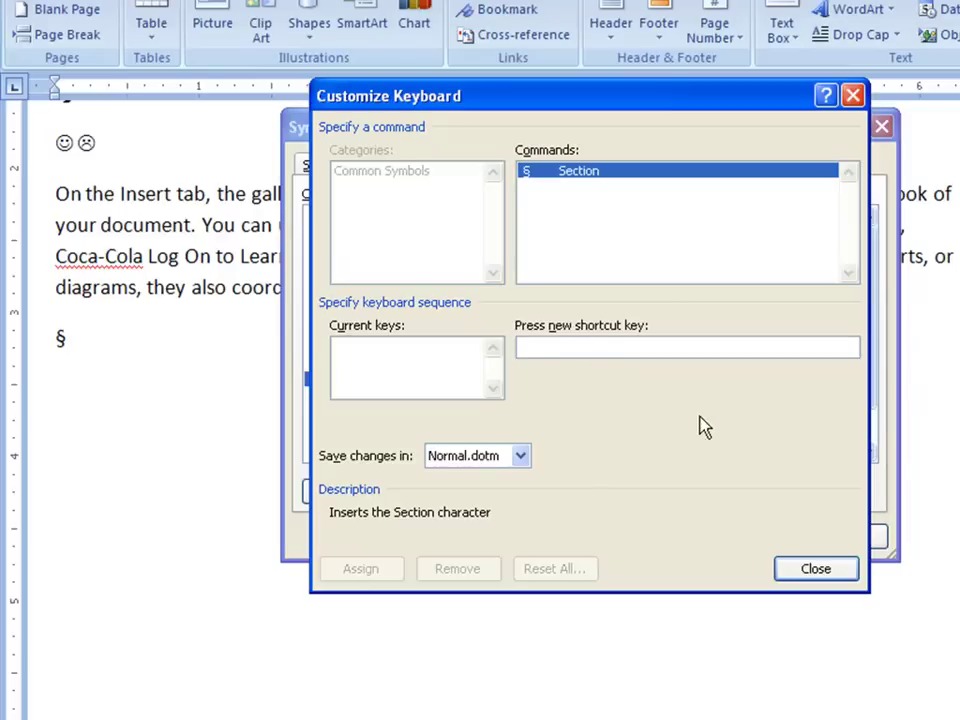
pyautogui.hotkey('alt', 's')
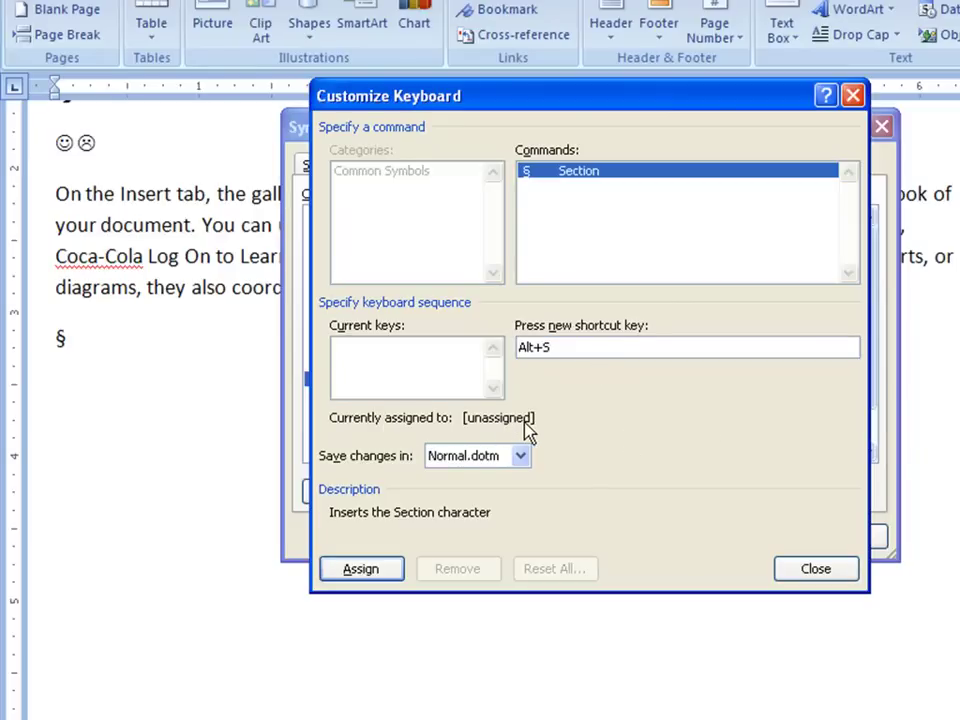
pyautogui.click(362, 571)
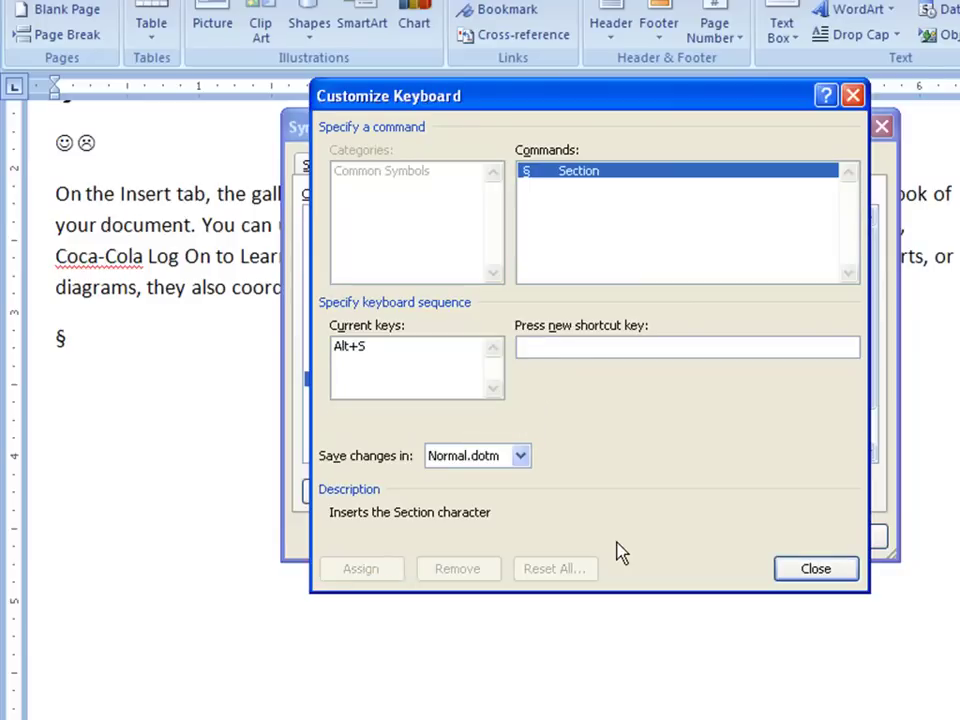
# - Close the symbol dialogs and add a second § on a new line with Alt+S
pyautogui.click(836, 570)
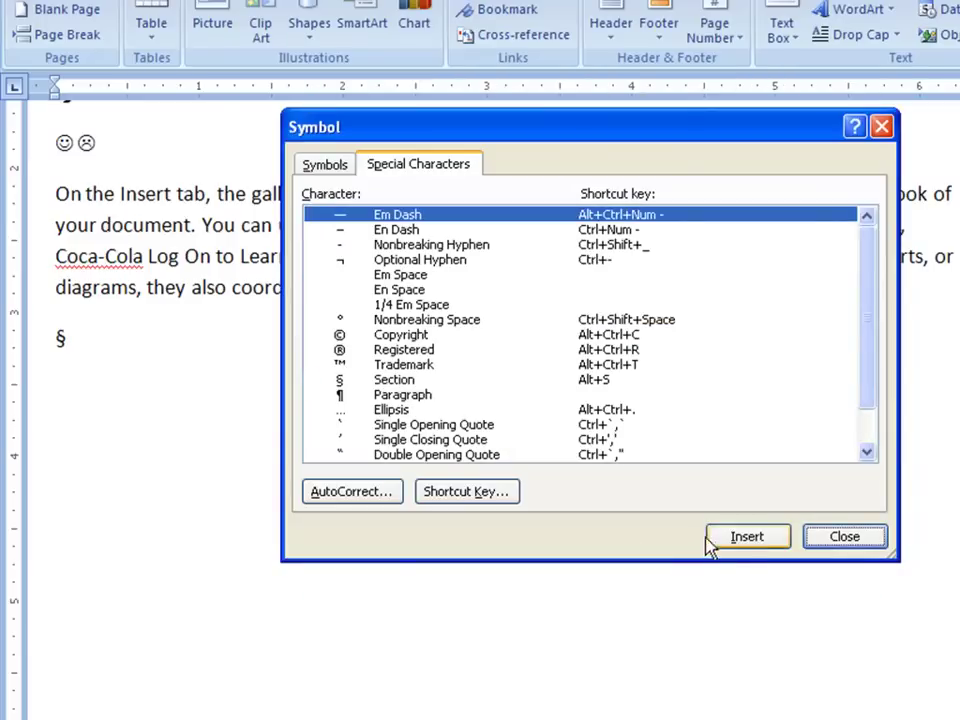
pyautogui.click(845, 538)
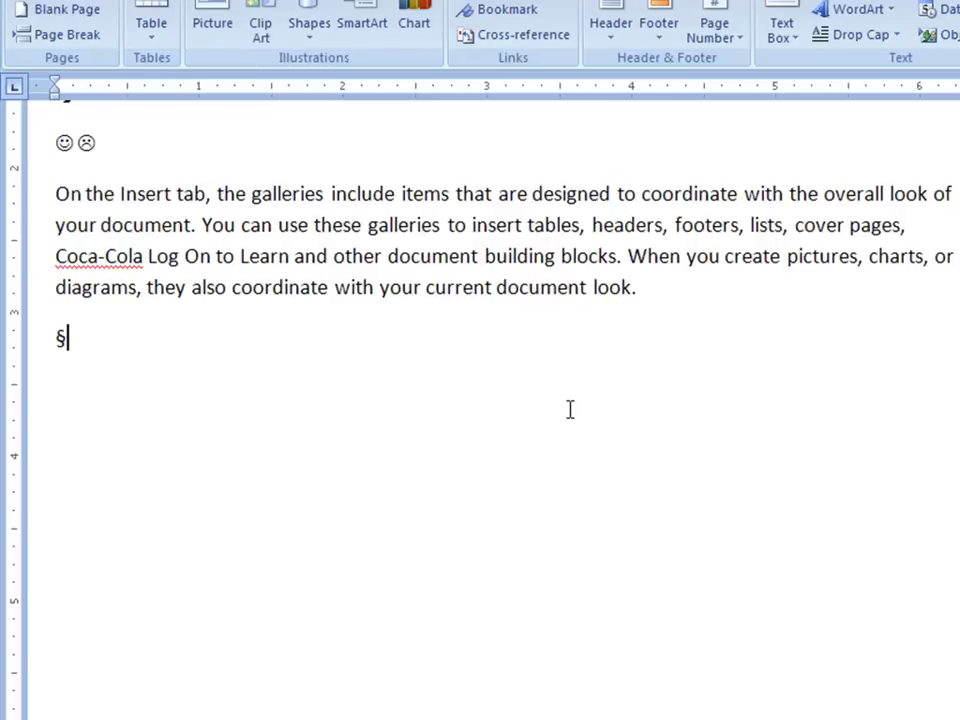
pyautogui.press('Return')
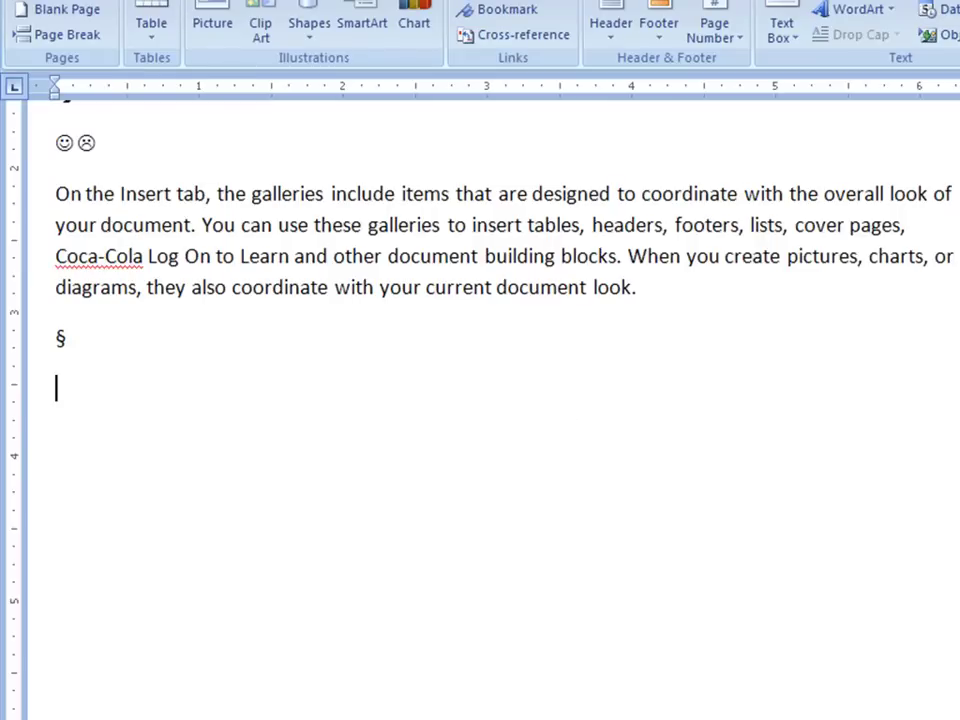
pyautogui.write('§')
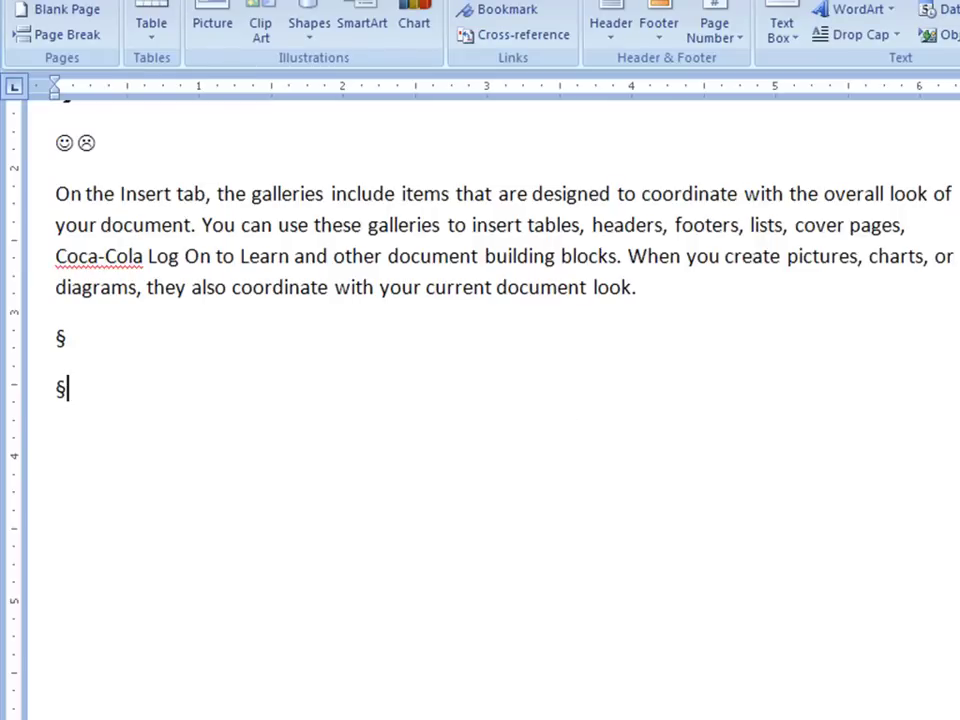